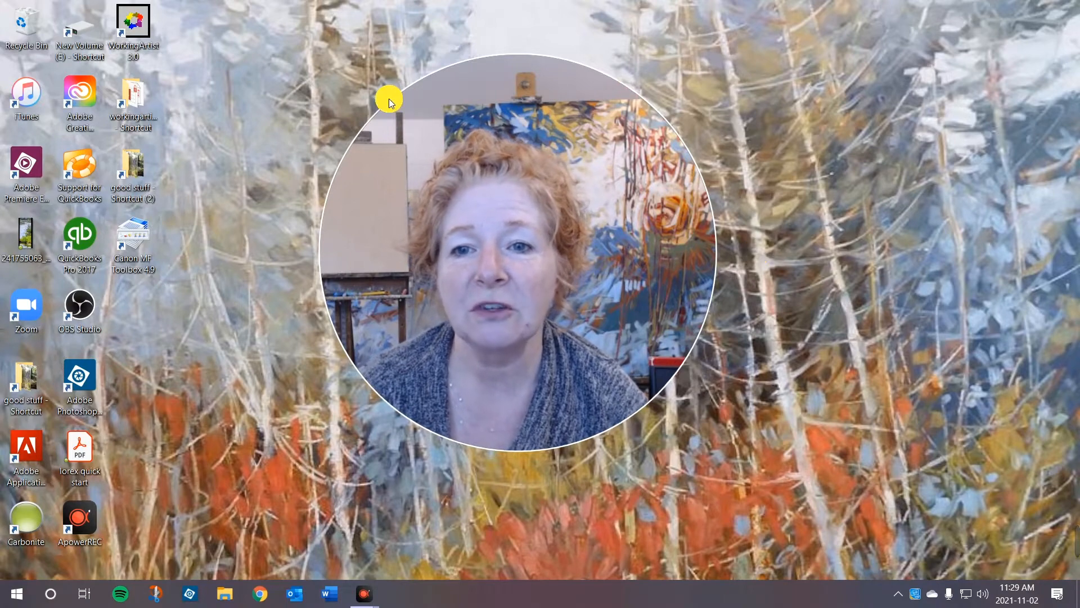
{"action": "left_click_drag", "start_coordinate": [395, 102], "coordinate": [465, 214]}
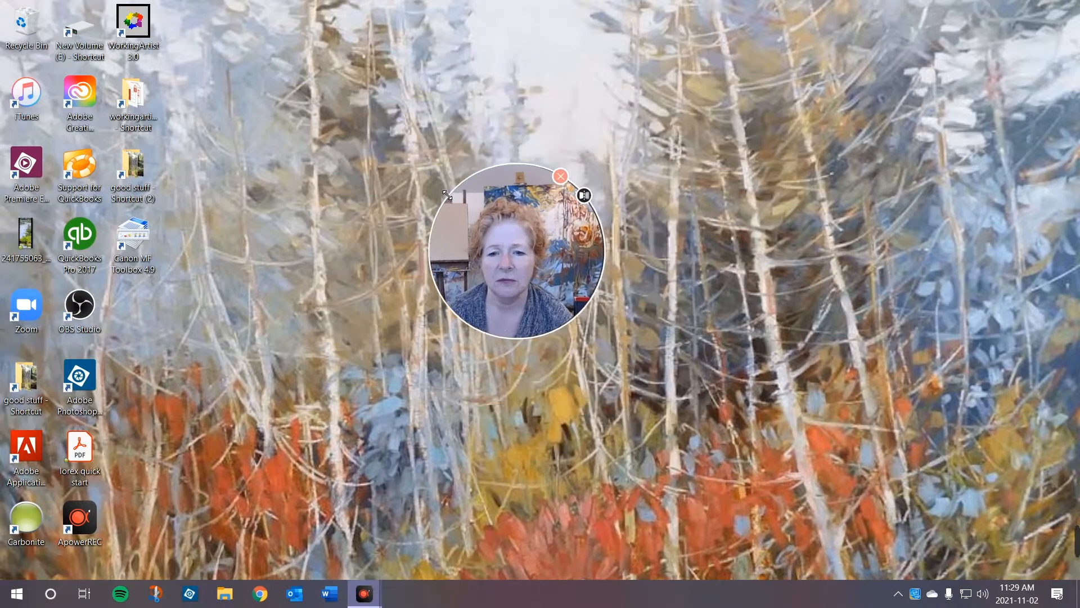
{"action": "left_click_drag", "start_coordinate": [504, 276], "coordinate": [695, 401]}
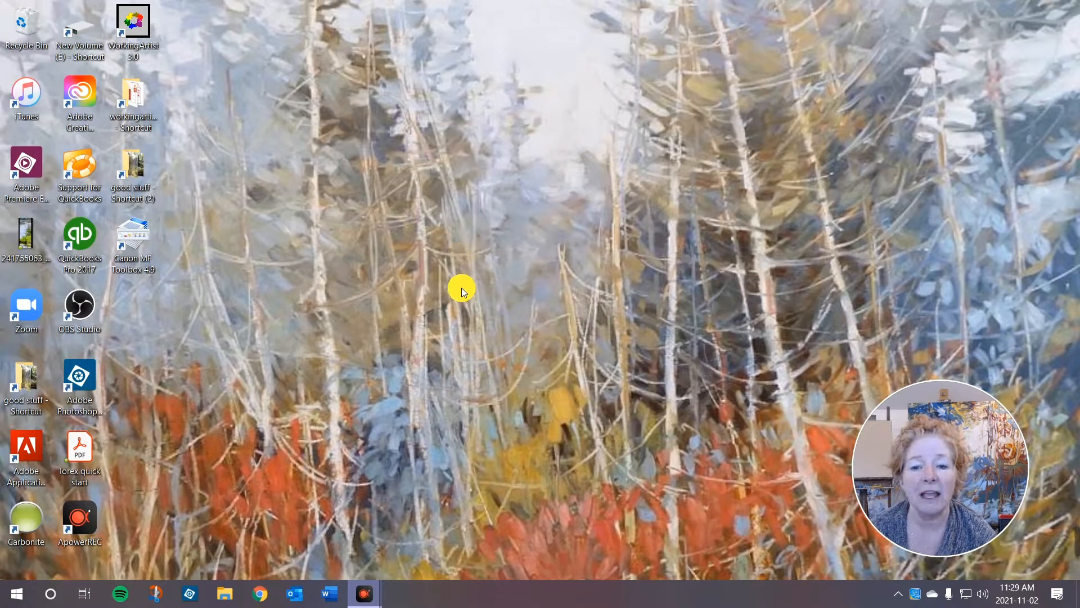
- Open the "Sudbury & best swamp" photo folder inside the TREES pictures folder in File Explorer
{"action": "left_click", "coordinate": [224, 594]}
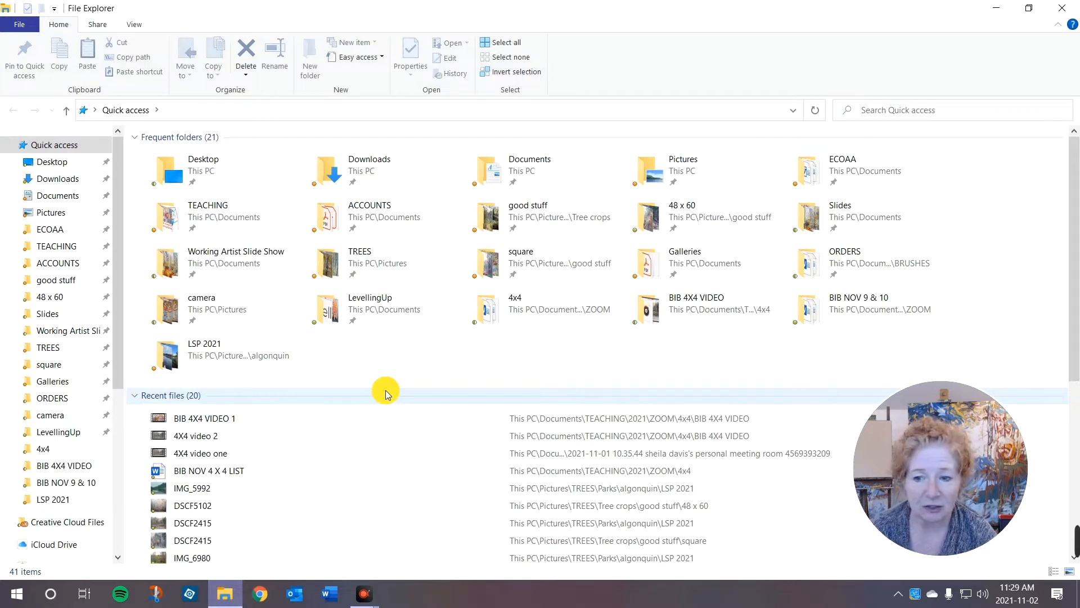
{"action": "left_click", "coordinate": [73, 355]}
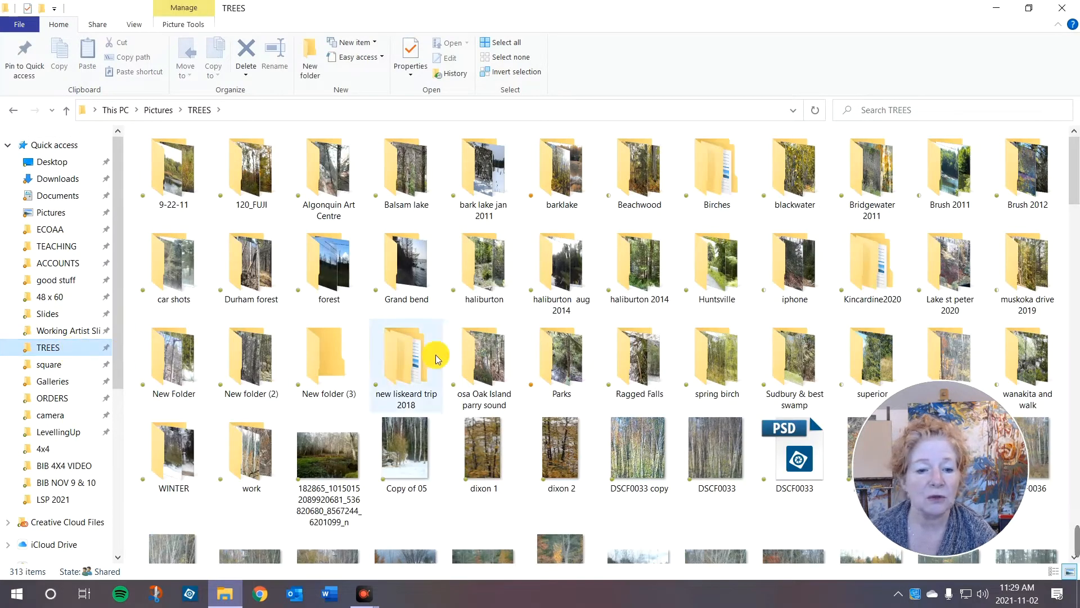
{"action": "double_click", "coordinate": [781, 360]}
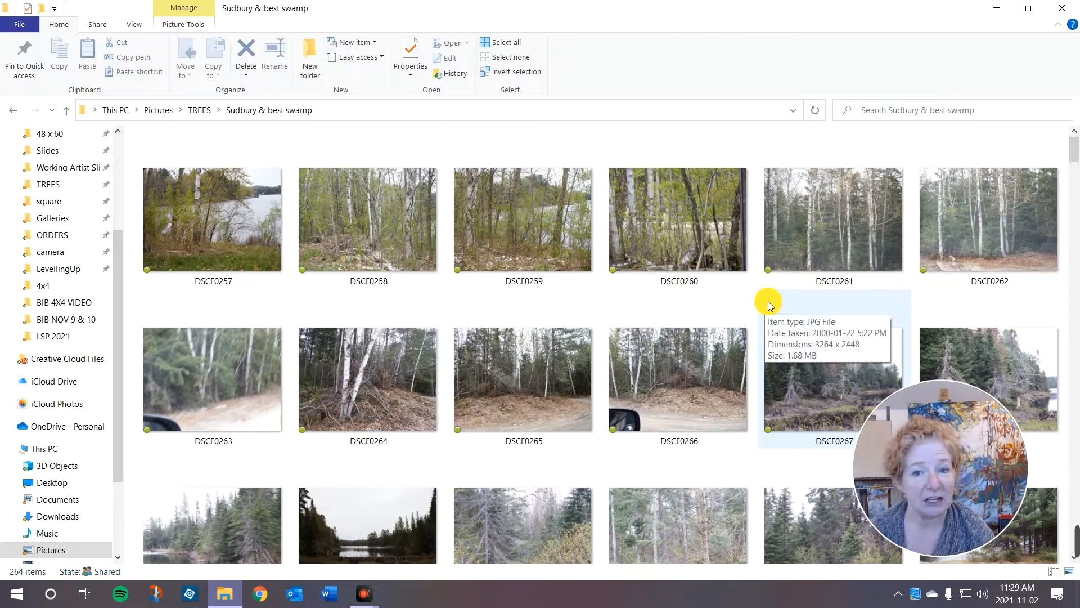
- Browse the folder's forest and swamp photos for one suitable as a painting reference
{"action": "scroll", "coordinate": [767, 300], "scroll_direction": "down", "scroll_amount": 1}
{"action": "scroll", "coordinate": [768, 301], "scroll_direction": "down", "scroll_amount": 4}
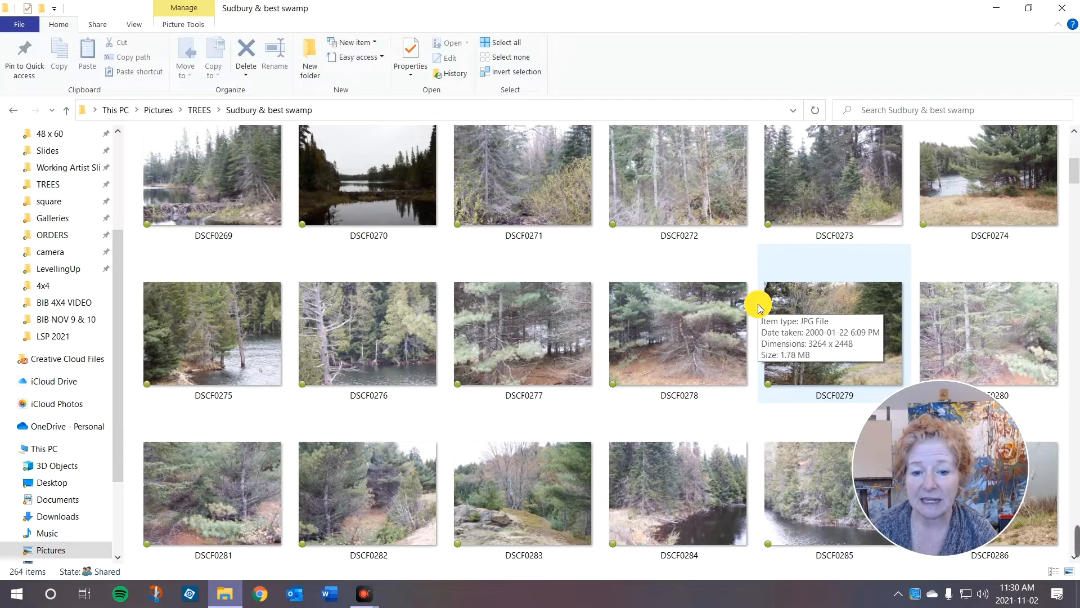
{"action": "scroll", "coordinate": [757, 304], "scroll_direction": "down", "scroll_amount": 2}
{"action": "scroll", "coordinate": [758, 303], "scroll_direction": "down", "scroll_amount": 2}
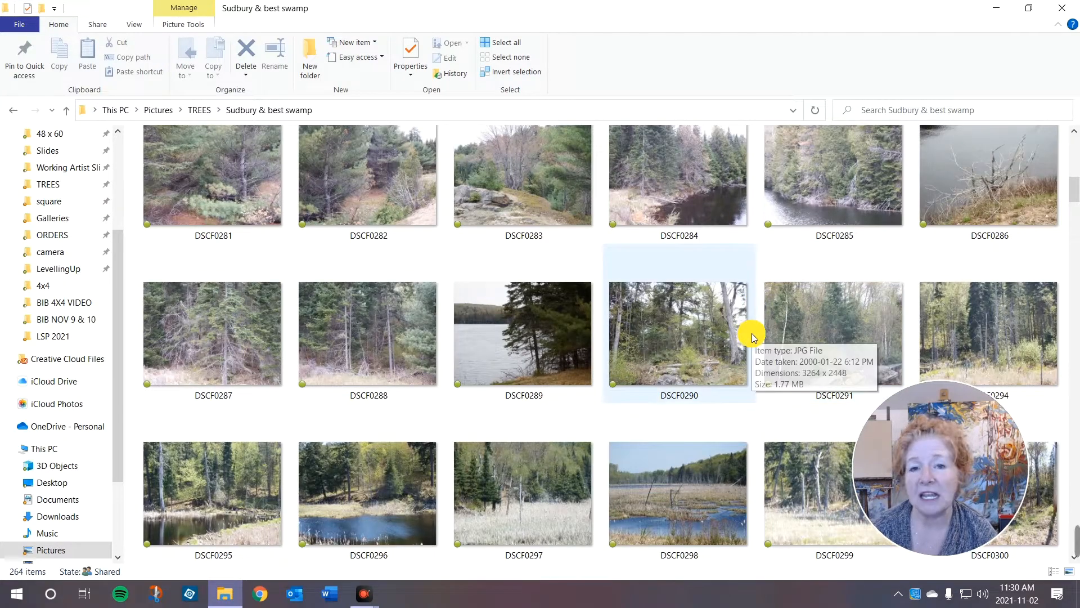
{"action": "scroll", "coordinate": [751, 333], "scroll_direction": "down", "scroll_amount": 2}
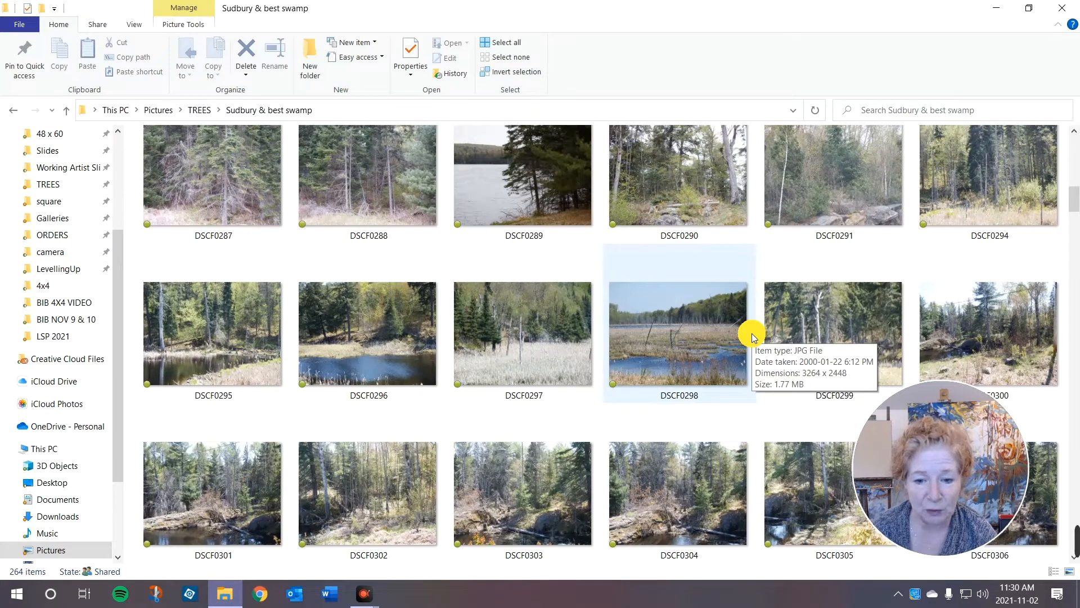
{"action": "scroll", "coordinate": [753, 335], "scroll_direction": "down", "scroll_amount": 2}
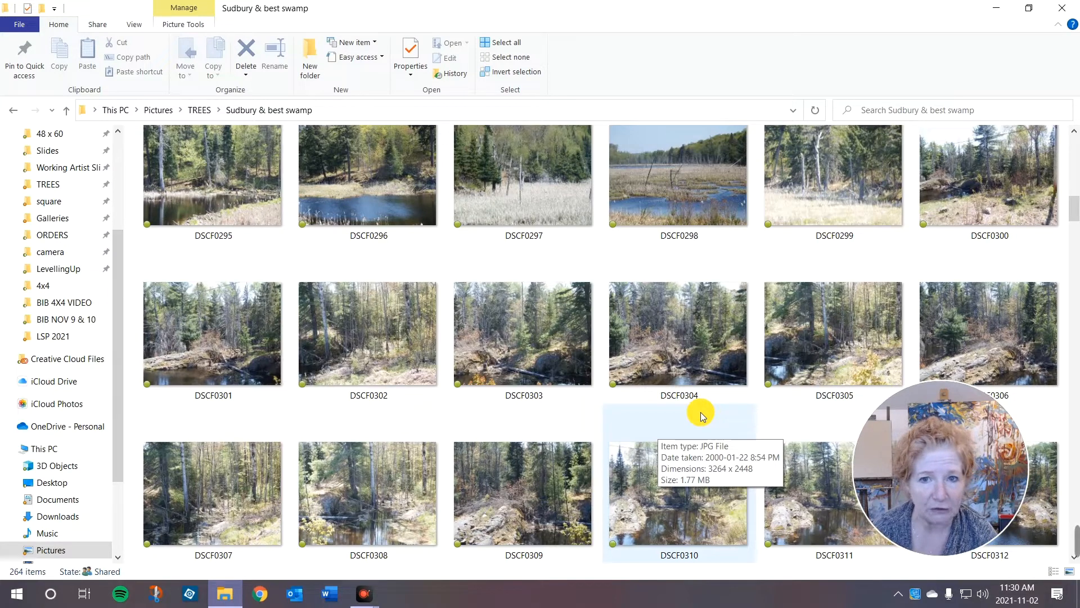
{"action": "mouse_move", "coordinate": [784, 538]}
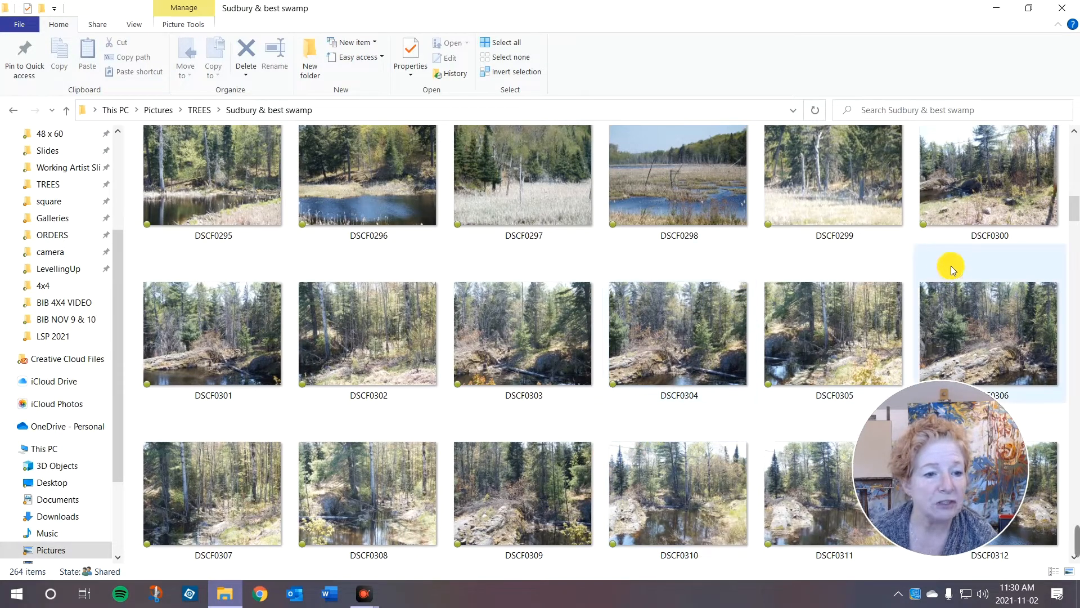
{"action": "left_click_drag", "start_coordinate": [1068, 223], "coordinate": [1073, 227]}
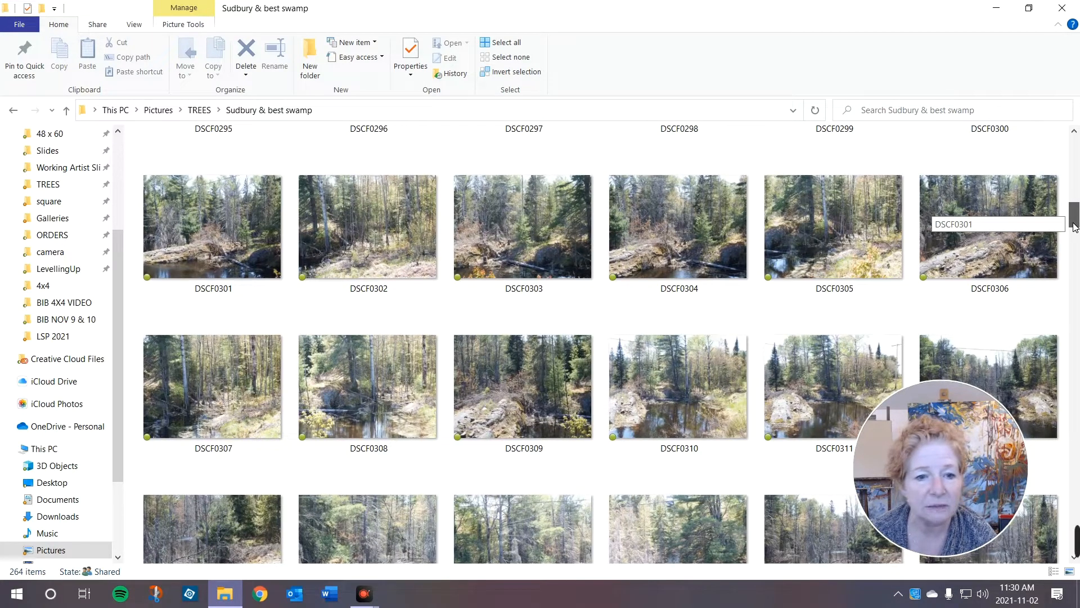
{"action": "left_click_drag", "start_coordinate": [1074, 226], "coordinate": [1073, 226]}
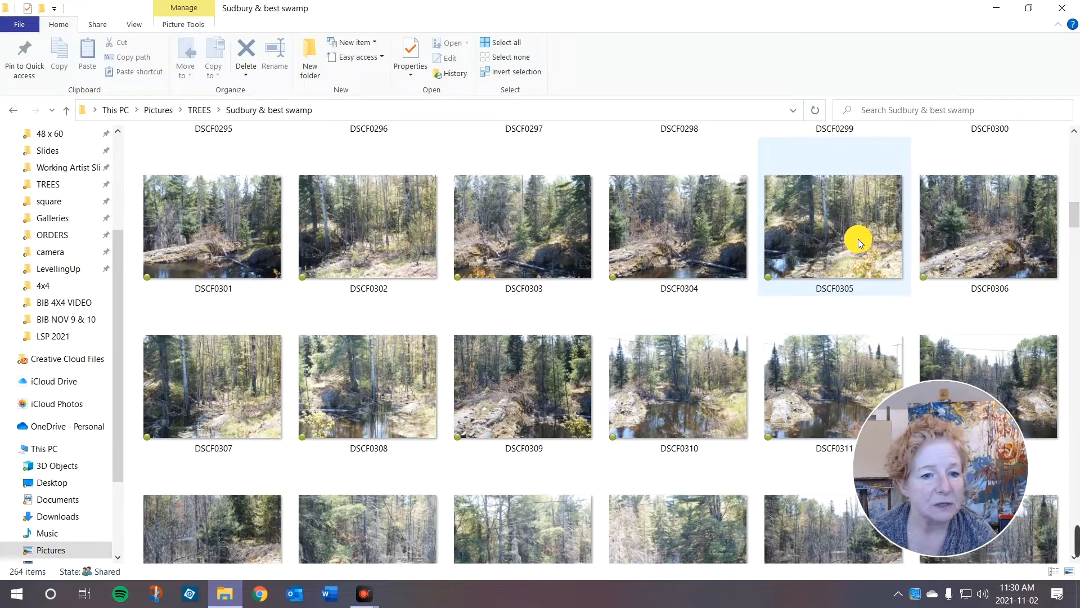
- Open the photo DSCF0308 in Photoshop Elements 13 Editor
{"action": "left_click", "coordinate": [390, 373]}
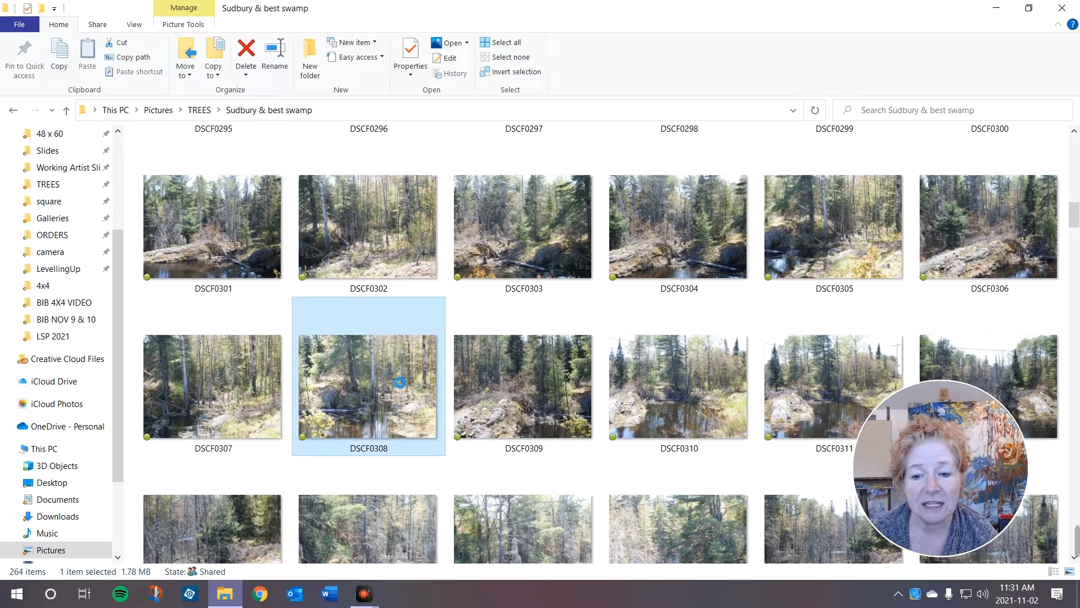
{"action": "right_click", "coordinate": [390, 373]}
{"action": "mouse_move", "coordinate": [441, 402]}
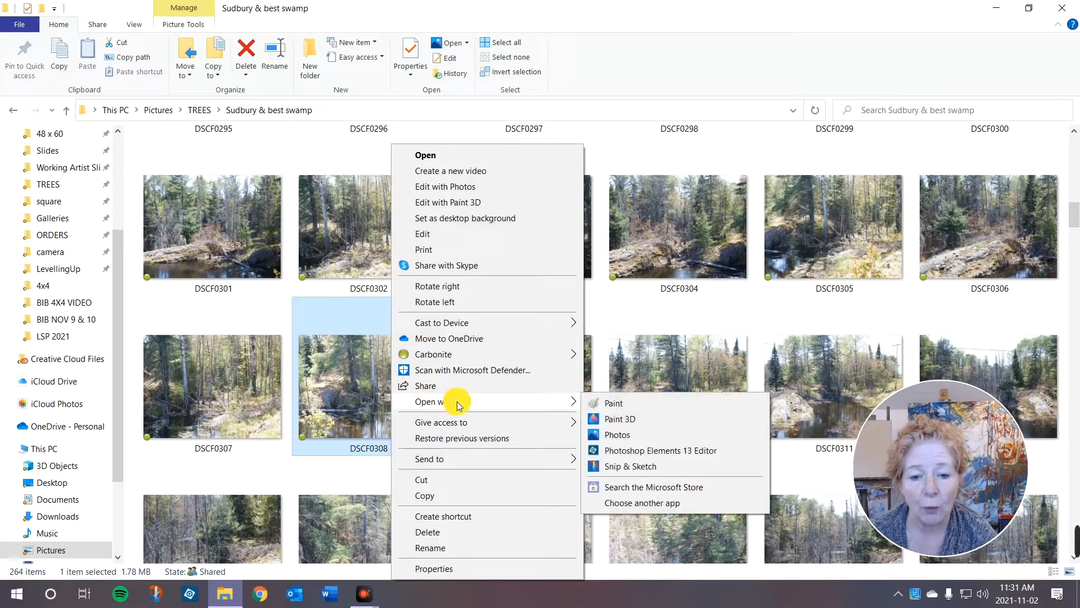
{"action": "left_click", "coordinate": [633, 450]}
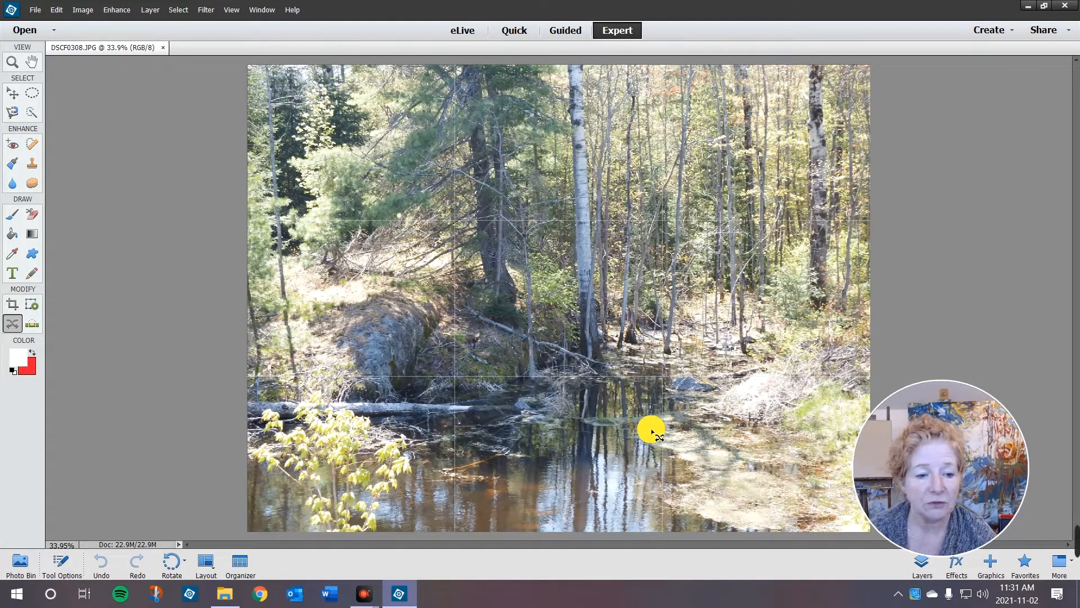
{"action": "left_click_drag", "start_coordinate": [968, 437], "coordinate": [1006, 400]}
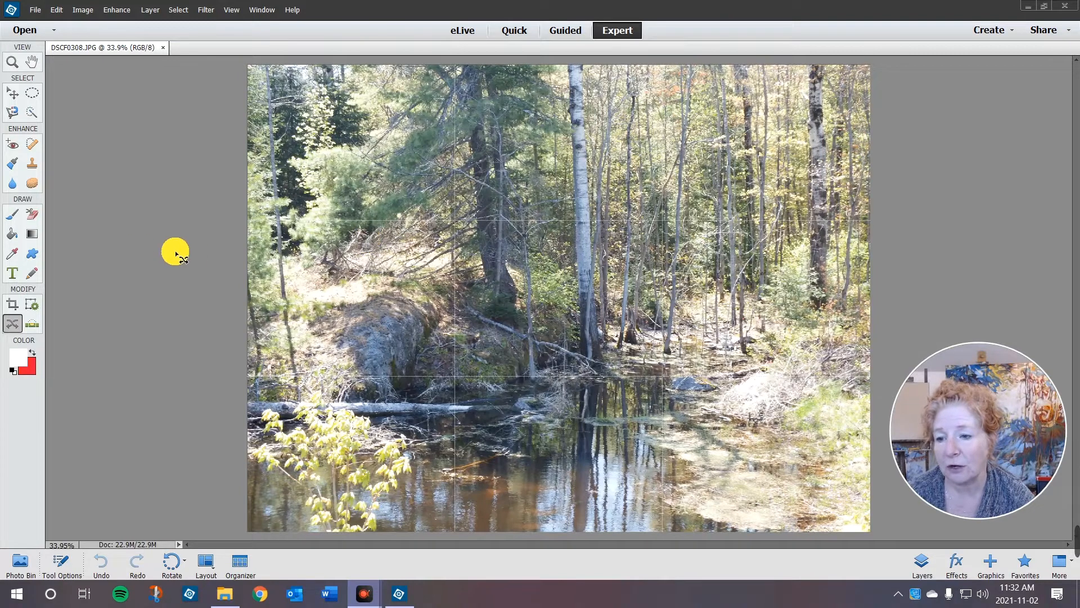
- Start the Crop tool and set its aspect ratio to 5 x 5 in
{"action": "left_click", "coordinate": [12, 306]}
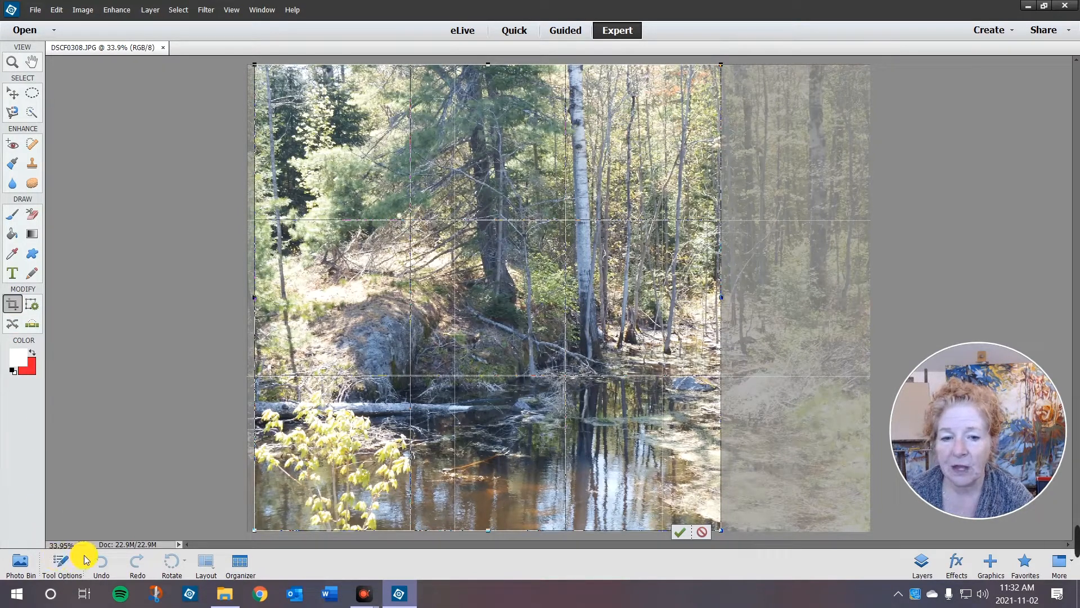
{"action": "left_click", "coordinate": [64, 563]}
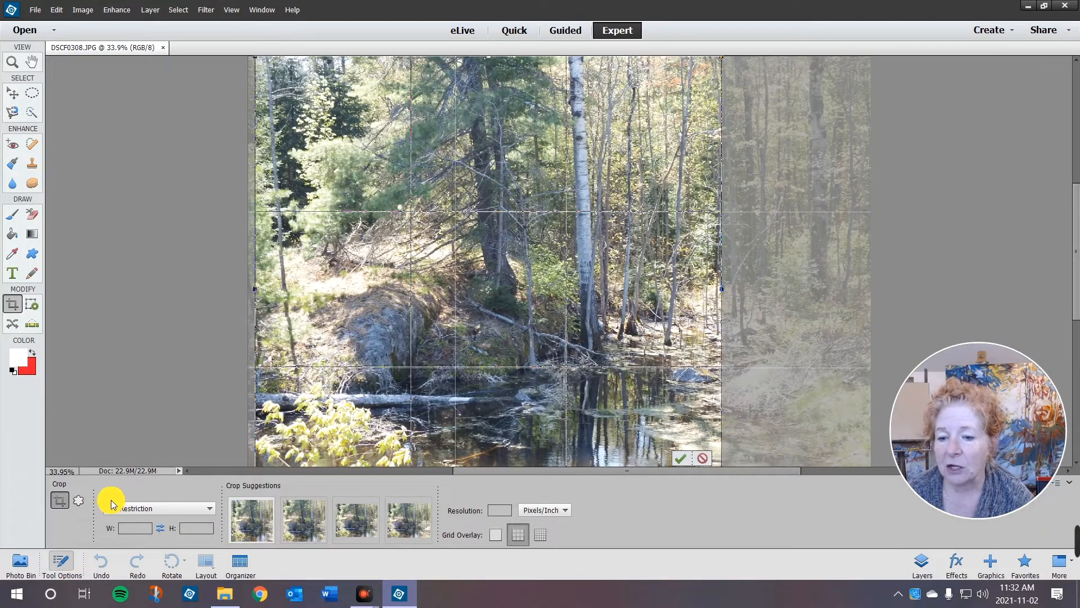
{"action": "left_click", "coordinate": [211, 511]}
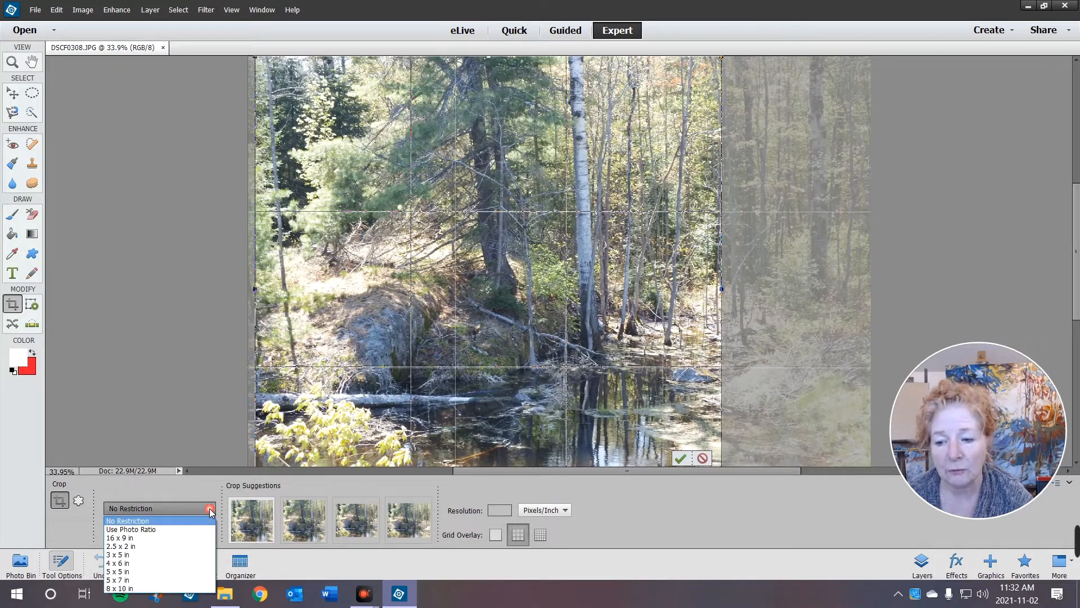
{"action": "left_click", "coordinate": [176, 572]}
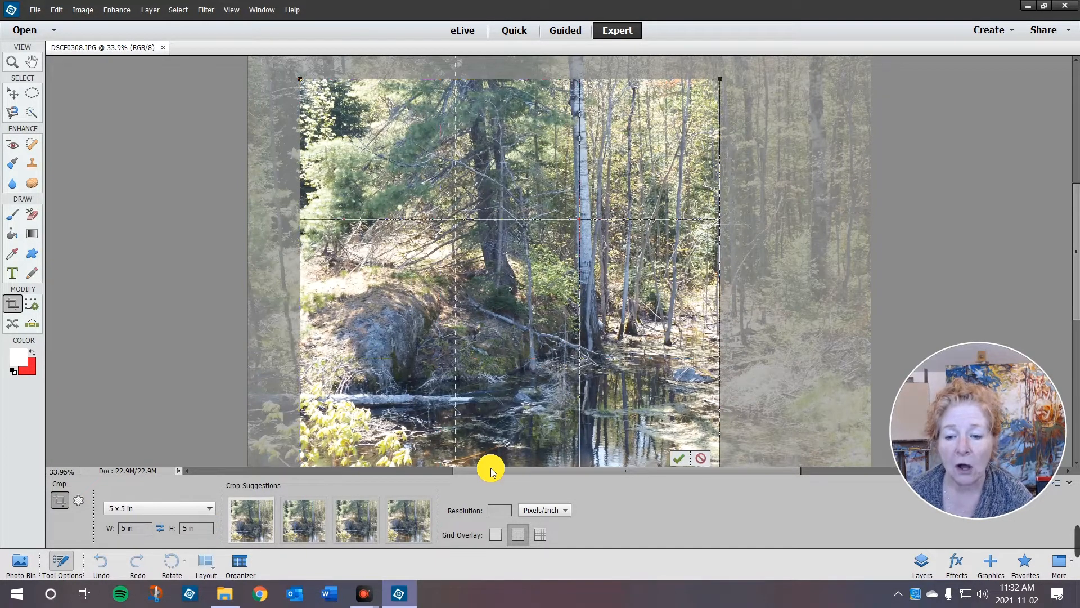
{"action": "left_click", "coordinate": [59, 563]}
- Try a square crop around the white birch, the fallen log and the pond's near edge
{"action": "left_click_drag", "start_coordinate": [417, 425], "coordinate": [486, 395]}
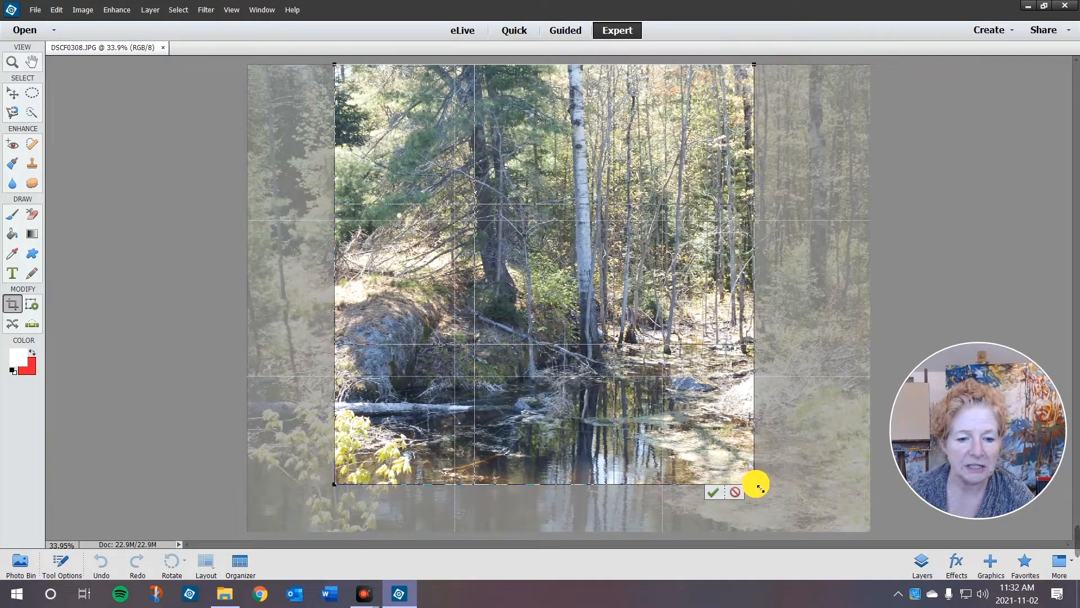
{"action": "left_click_drag", "start_coordinate": [754, 485], "coordinate": [785, 514]}
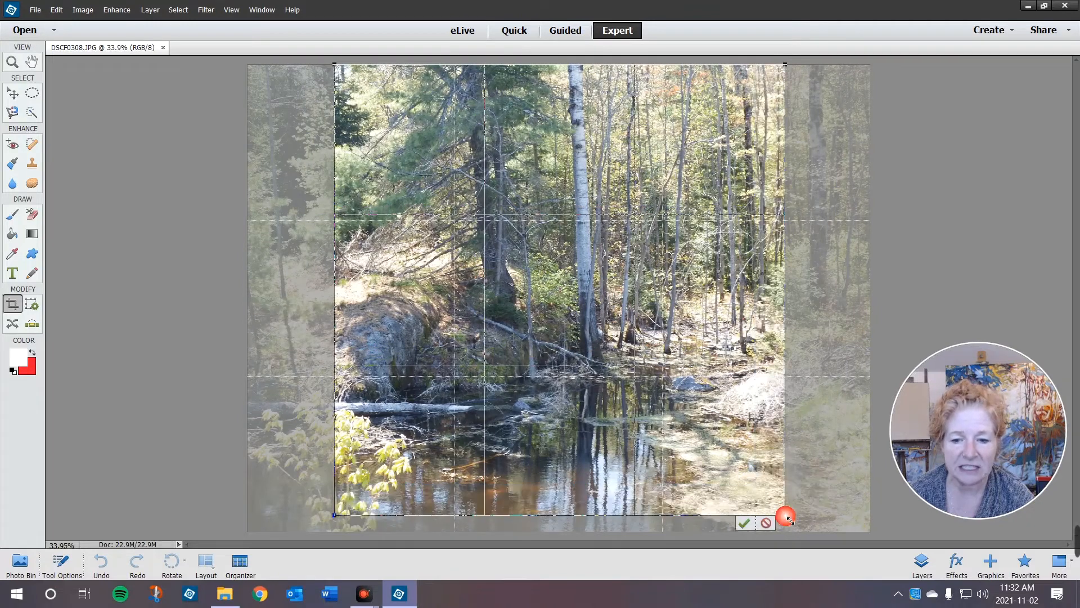
{"action": "left_click_drag", "start_coordinate": [724, 432], "coordinate": [711, 421]}
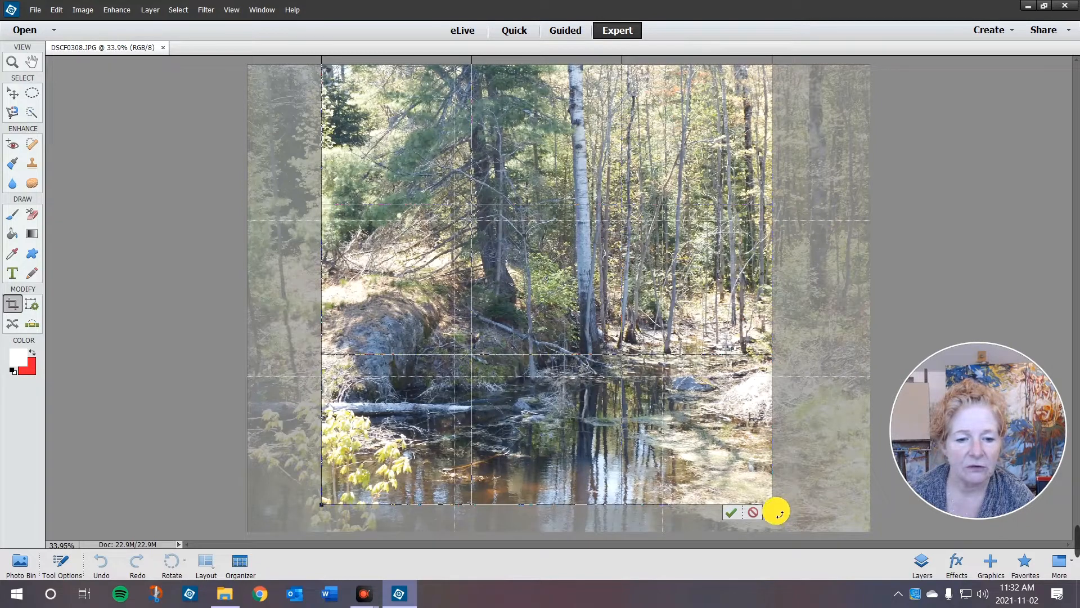
{"action": "left_click_drag", "start_coordinate": [771, 501], "coordinate": [713, 430]}
{"action": "left_click_drag", "start_coordinate": [660, 358], "coordinate": [701, 347]}
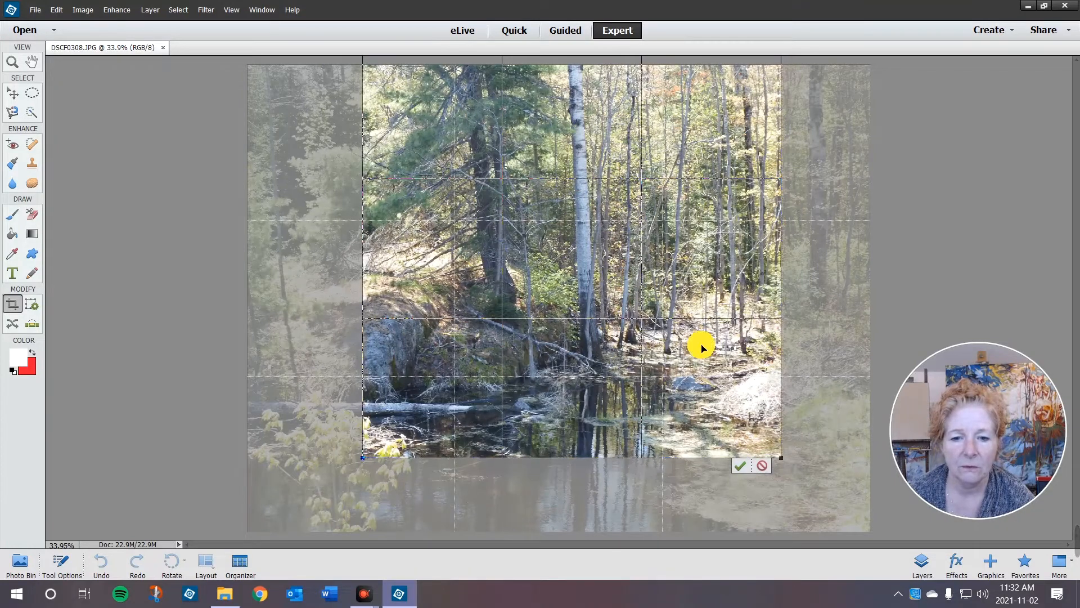
{"action": "left_click_drag", "start_coordinate": [701, 344], "coordinate": [705, 356]}
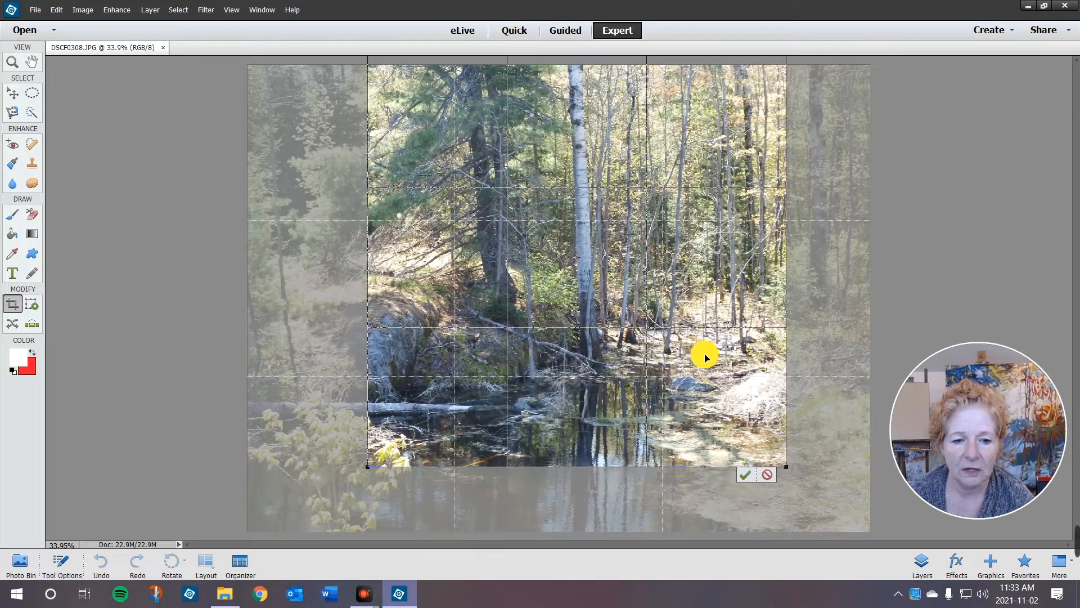
{"action": "left_click", "coordinate": [746, 476]}
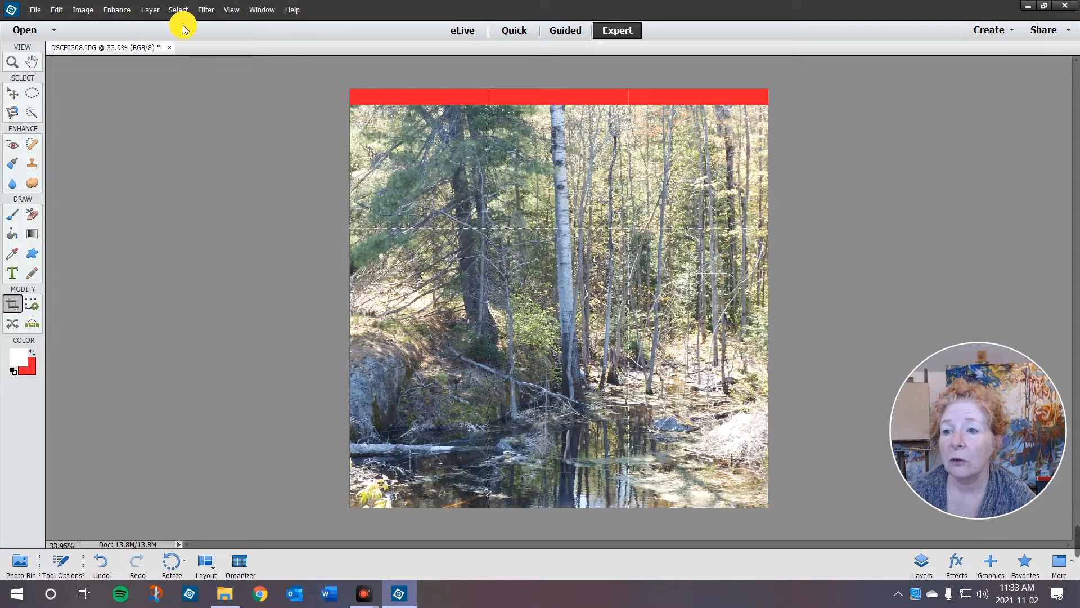
- Undo the square crop of the photo
{"action": "left_click", "coordinate": [56, 10]}
{"action": "left_click", "coordinate": [67, 21]}
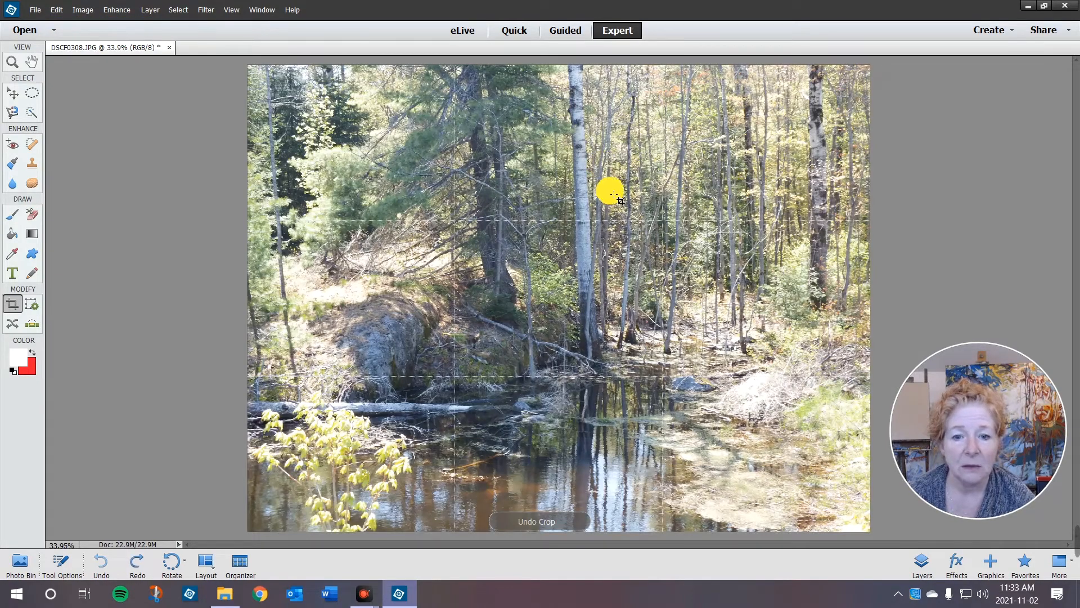
- Draw a new square crop frame around the birch and pond and shrink it to fit inside the photo
{"action": "left_click_drag", "start_coordinate": [348, 73], "coordinate": [808, 475]}
{"action": "left_click_drag", "start_coordinate": [596, 362], "coordinate": [635, 367]}
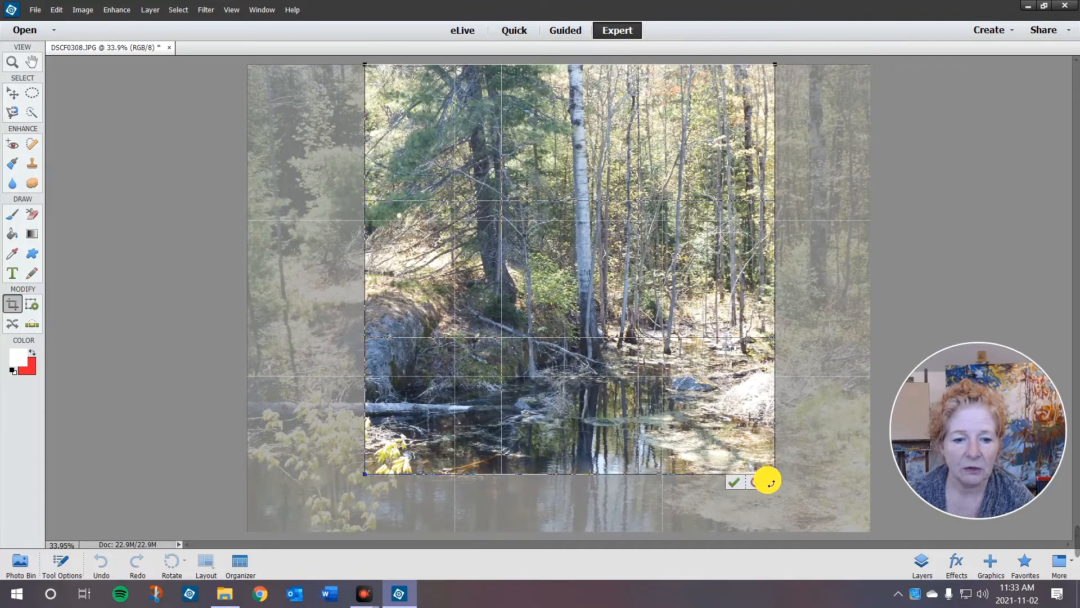
{"action": "left_click_drag", "start_coordinate": [781, 478], "coordinate": [812, 509]}
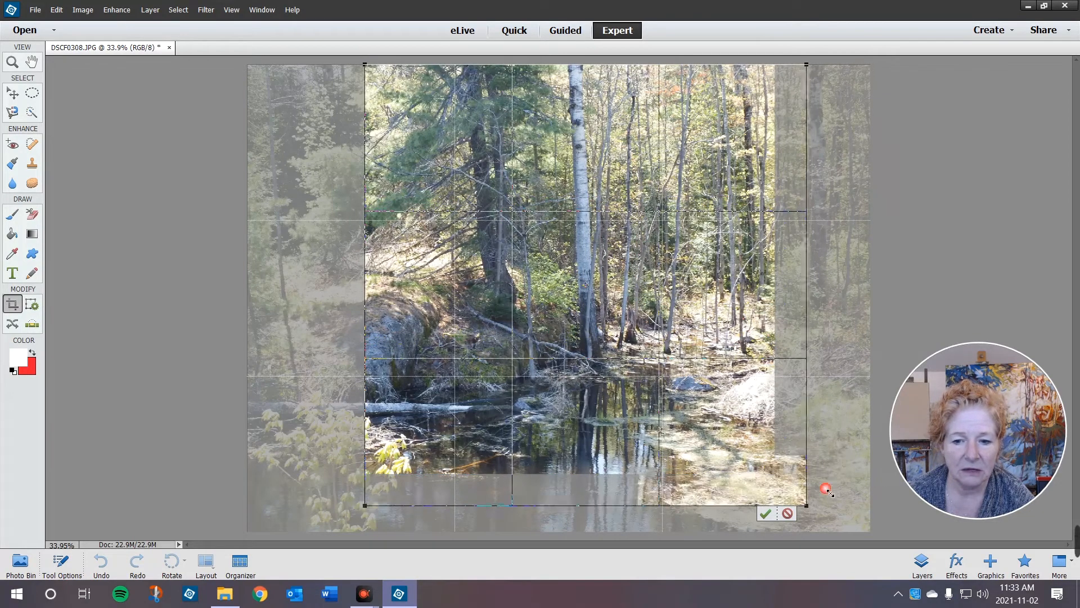
{"action": "left_click_drag", "start_coordinate": [805, 506], "coordinate": [775, 438]}
{"action": "left_click_drag", "start_coordinate": [692, 379], "coordinate": [675, 360]}
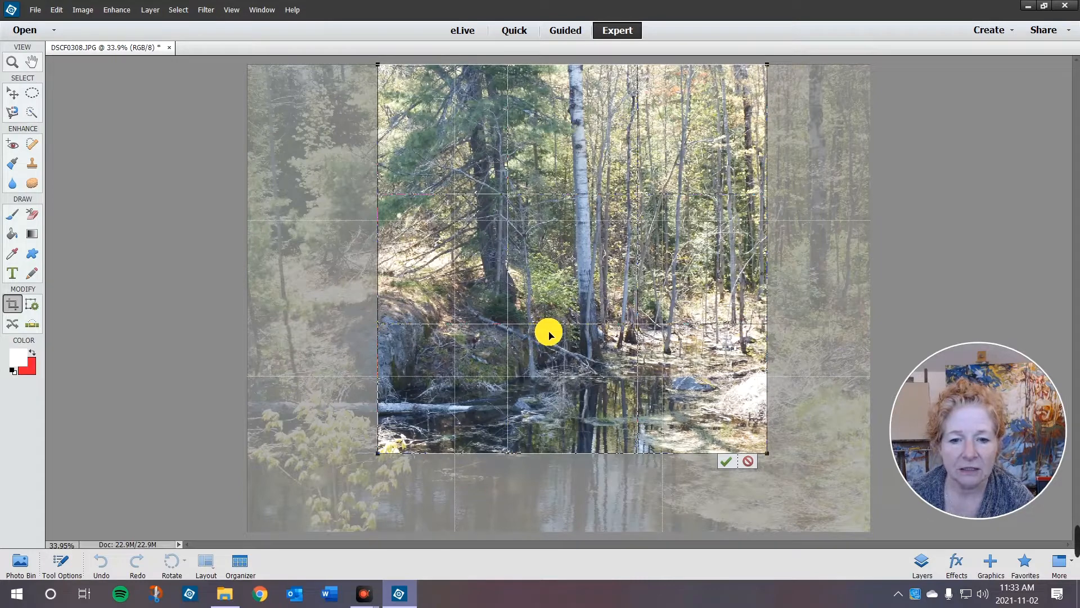
- Reposition the square crop frame so the white birch sits left of centre above the pond, and apply the crop
{"action": "mouse_move", "coordinate": [545, 333]}
{"action": "left_mouse_down"}
{"action": "mouse_move", "coordinate": [581, 309]}
{"action": "mouse_move", "coordinate": [556, 335]}
{"action": "left_mouse_up"}
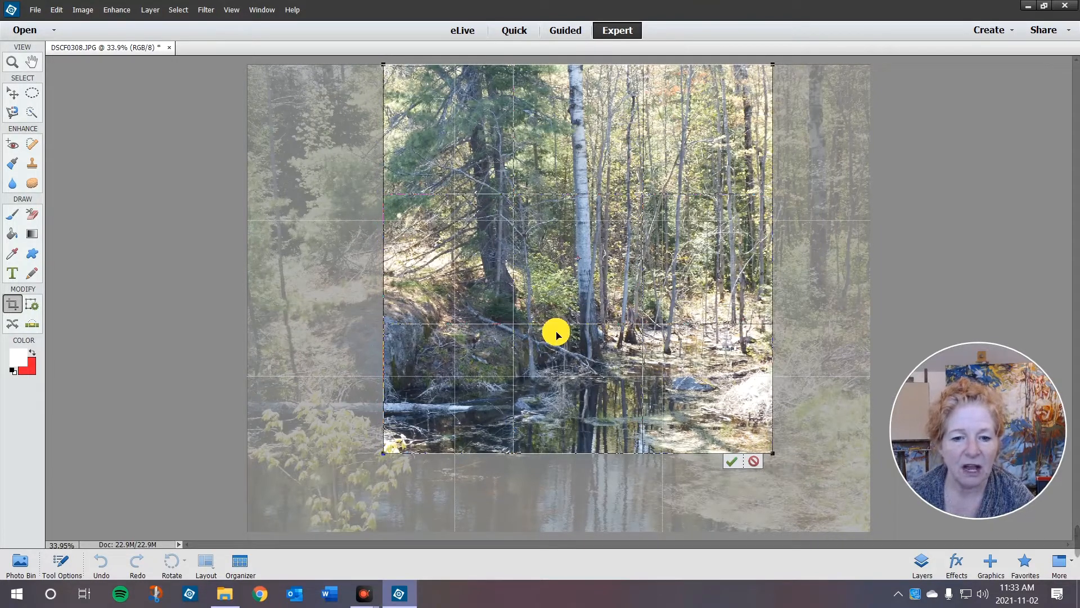
{"action": "left_click_drag", "start_coordinate": [596, 270], "coordinate": [629, 287]}
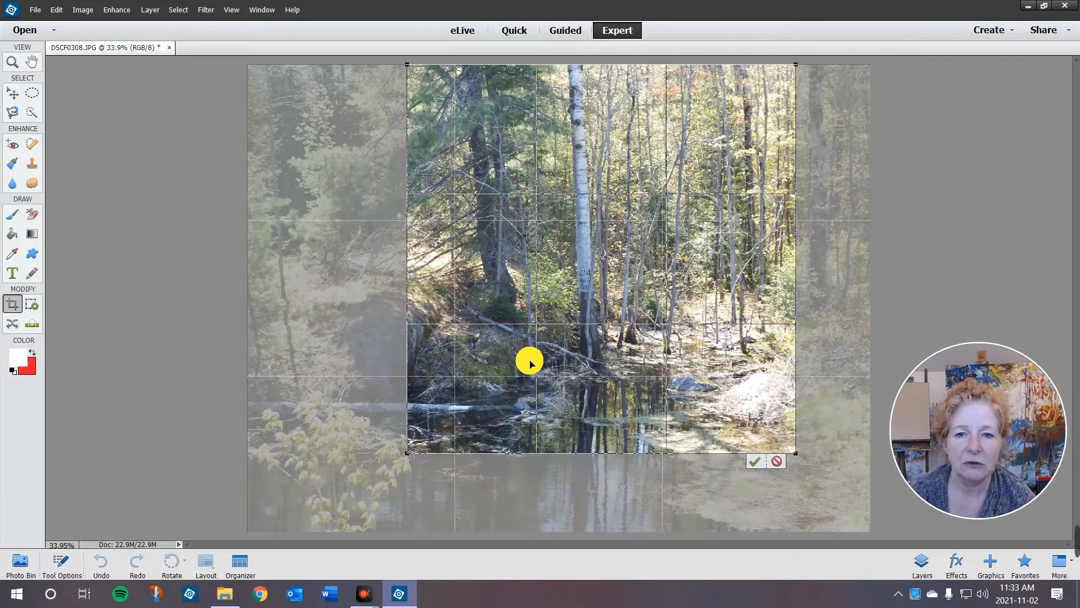
{"action": "left_click_drag", "start_coordinate": [528, 361], "coordinate": [528, 362]}
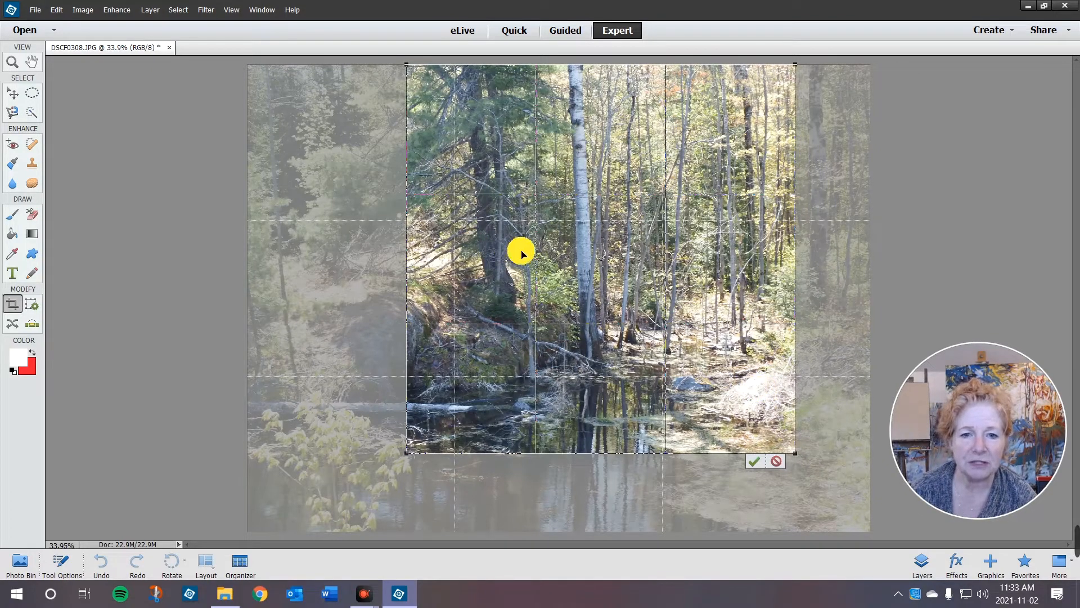
{"action": "left_click_drag", "start_coordinate": [611, 235], "coordinate": [621, 228]}
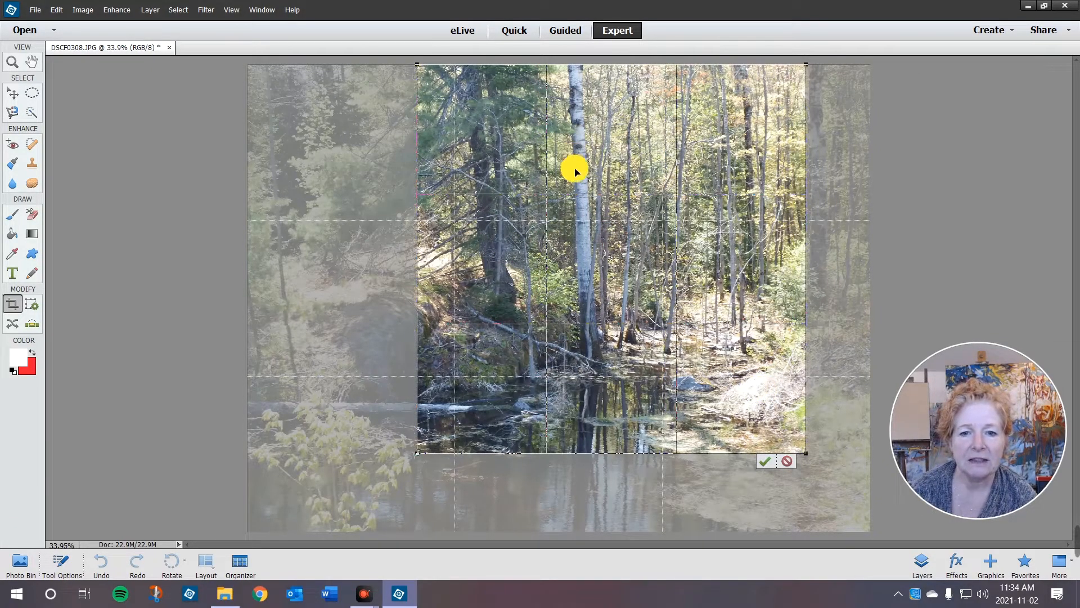
{"action": "left_click_drag", "start_coordinate": [580, 293], "coordinate": [580, 299]}
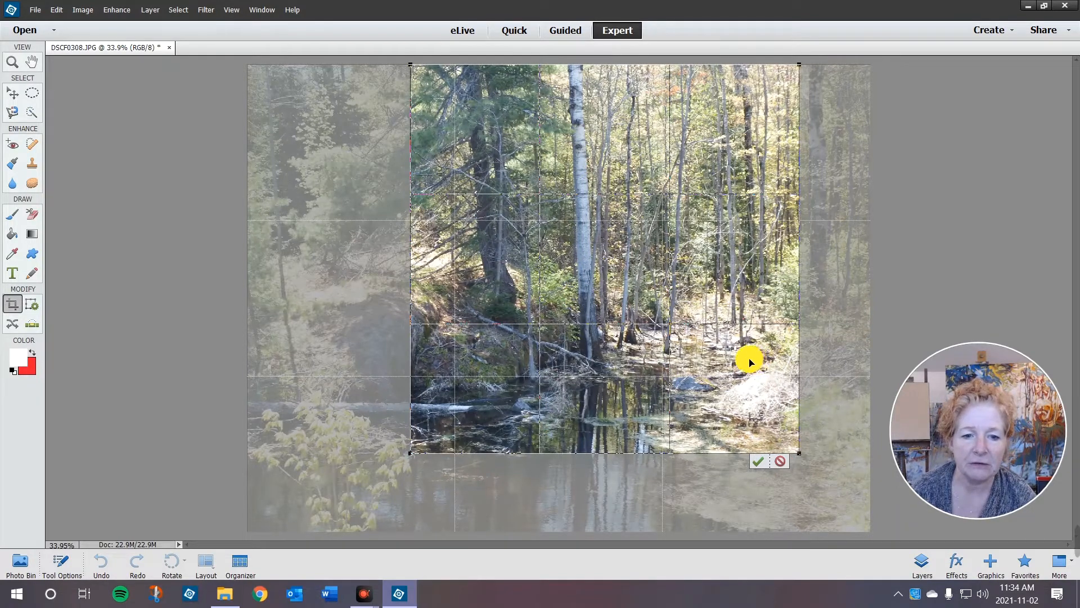
{"action": "left_click", "coordinate": [759, 463]}
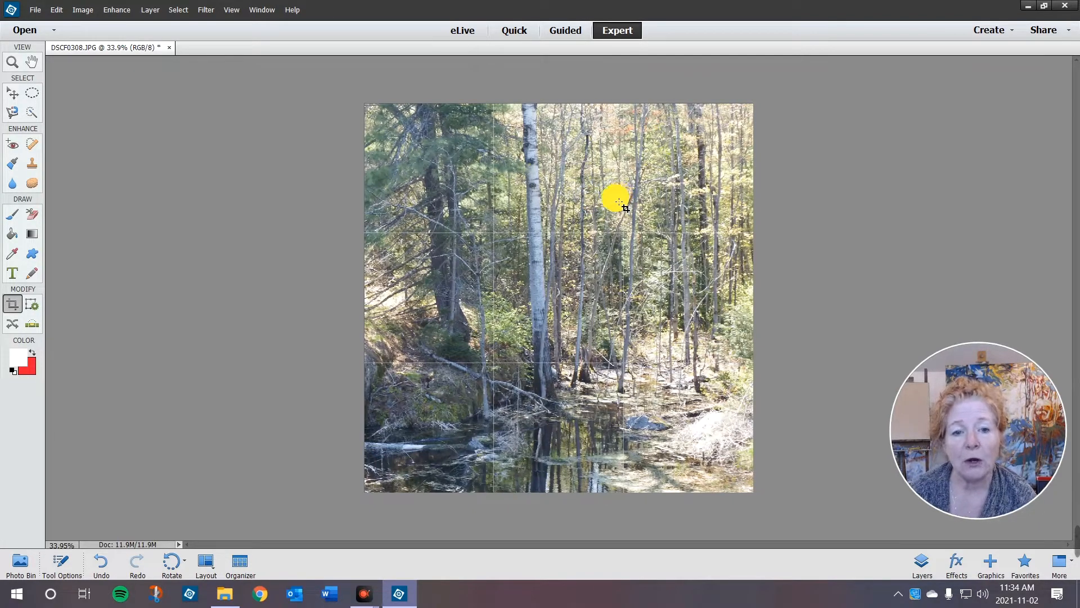
- Try Auto Color Correction on the cropped photo and undo it
{"action": "left_click", "coordinate": [118, 13]}
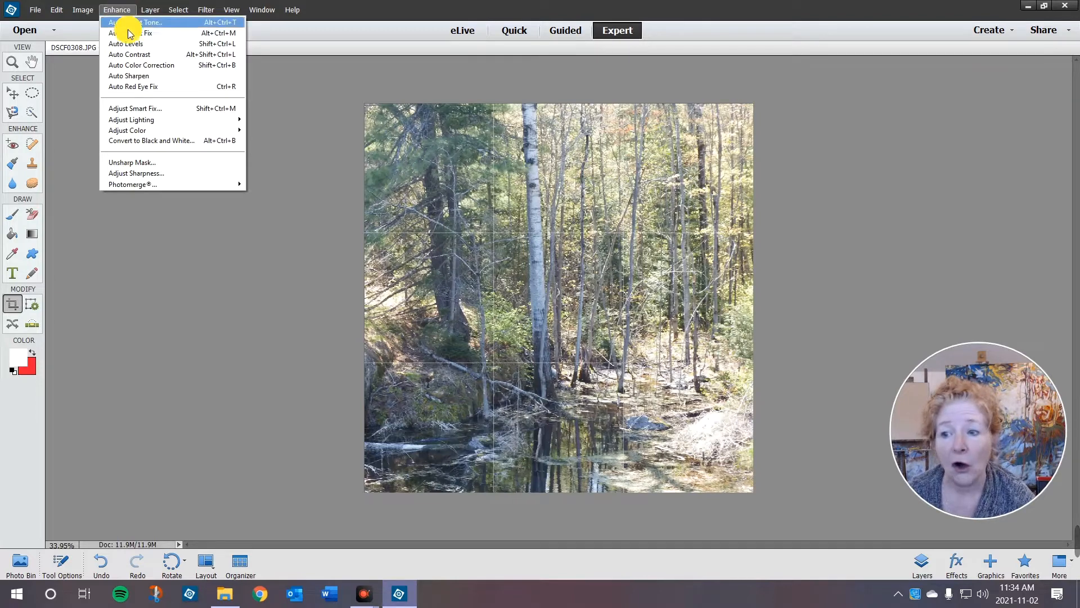
{"action": "mouse_move", "coordinate": [181, 121]}
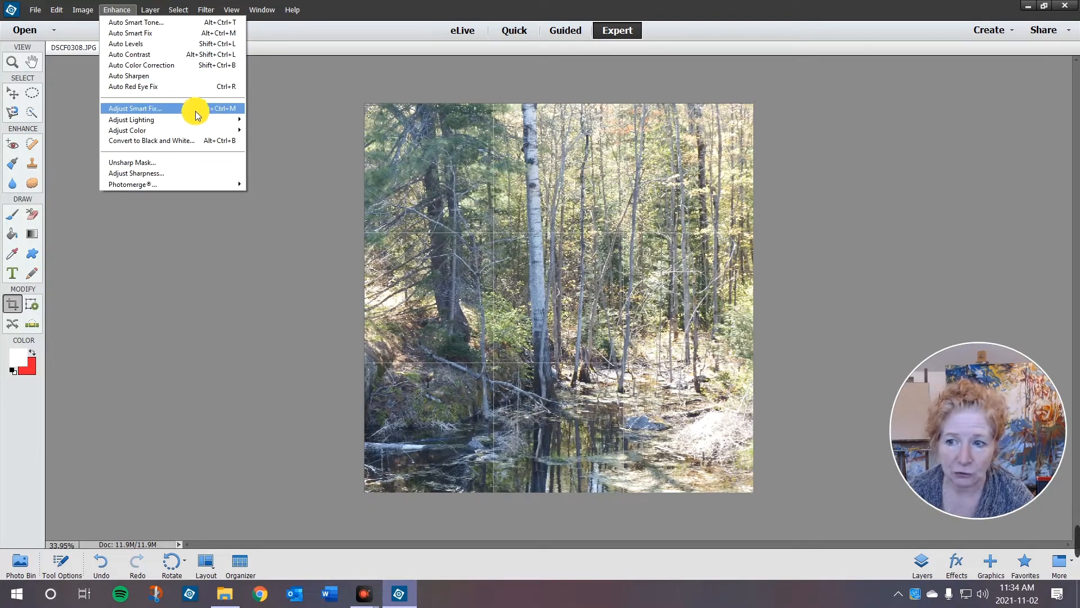
{"action": "left_click", "coordinate": [175, 66]}
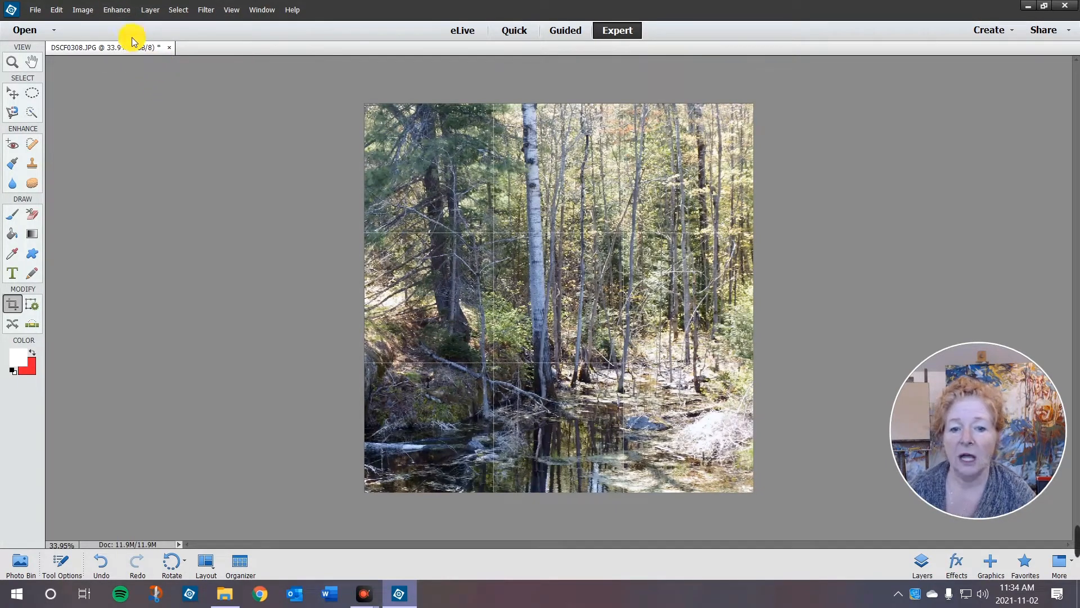
{"action": "left_click", "coordinate": [56, 9]}
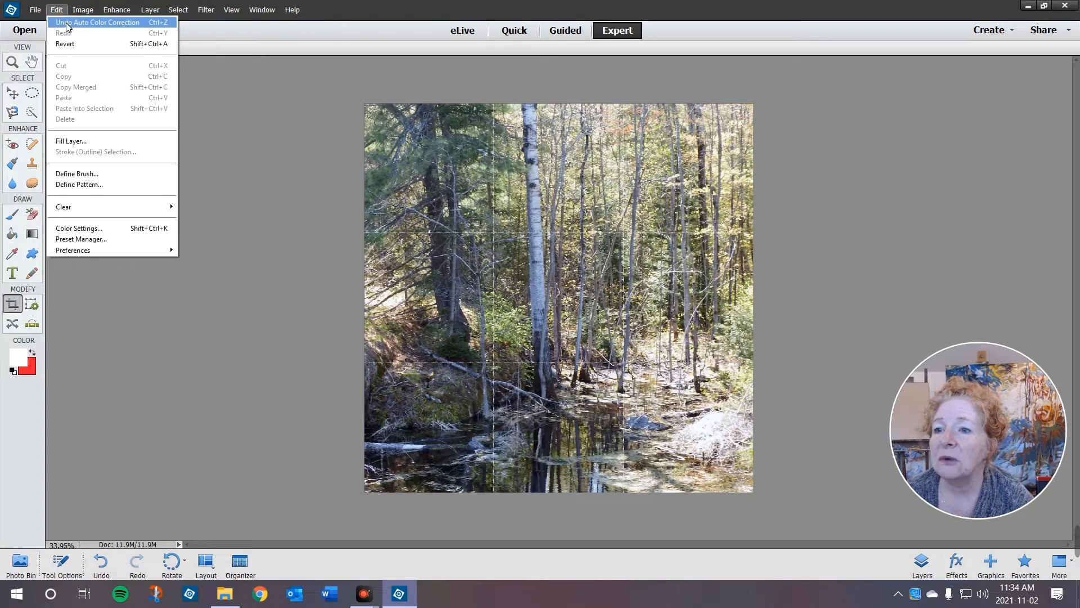
{"action": "left_click", "coordinate": [67, 22]}
- Open the Hue/Saturation adjustment for the cropped photo and keep the Master colour range selected
{"action": "left_click", "coordinate": [120, 11]}
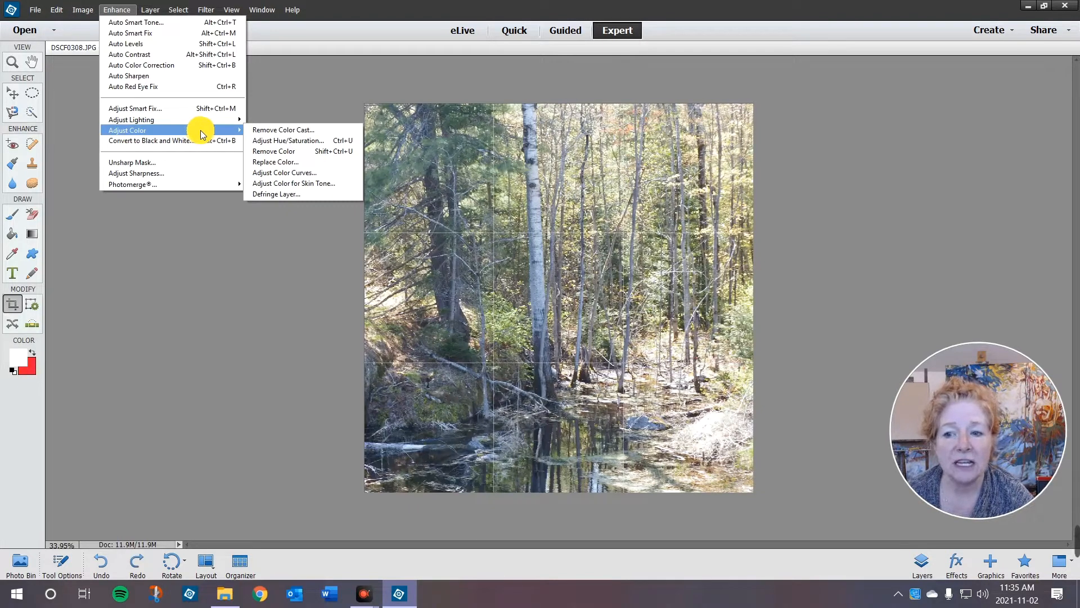
{"action": "left_click", "coordinate": [277, 140]}
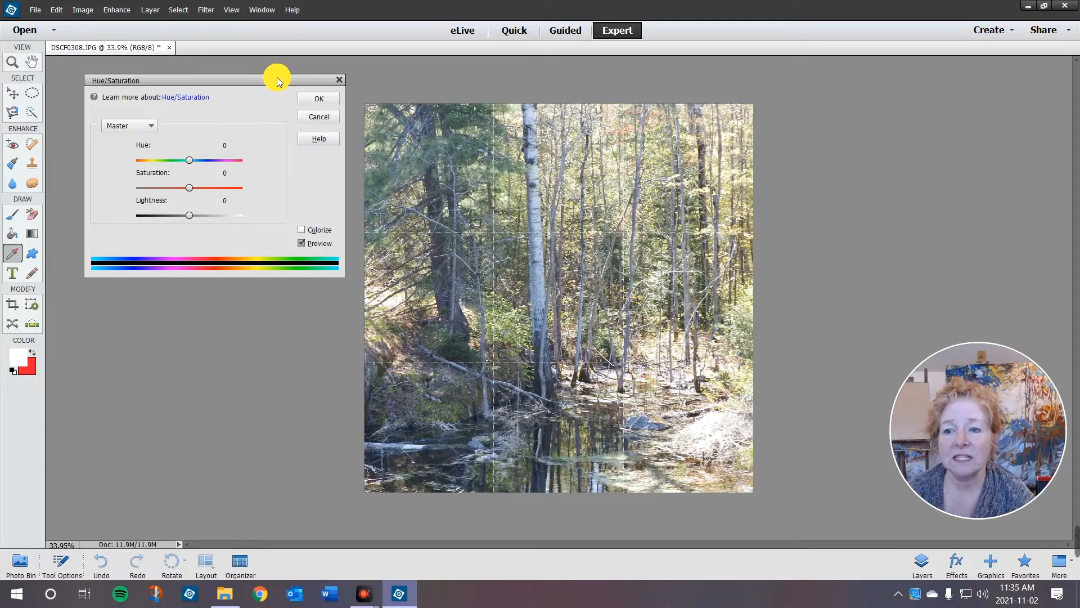
{"action": "mouse_move", "coordinate": [277, 80]}
{"action": "left_mouse_down"}
{"action": "mouse_move", "coordinate": [265, 87]}
{"action": "mouse_move", "coordinate": [272, 95]}
{"action": "left_mouse_up"}
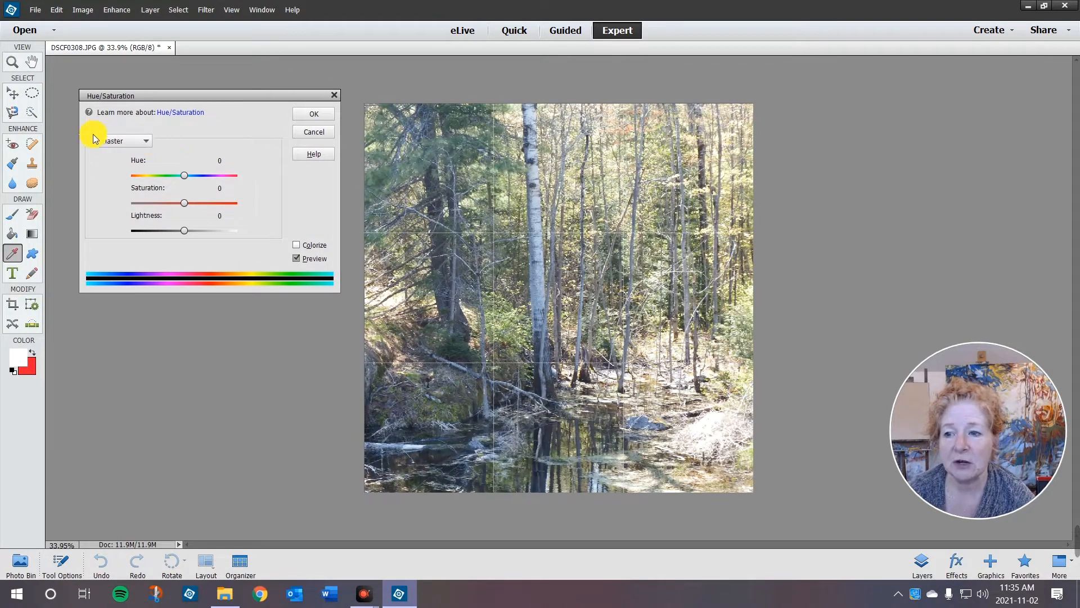
{"action": "left_click", "coordinate": [144, 144]}
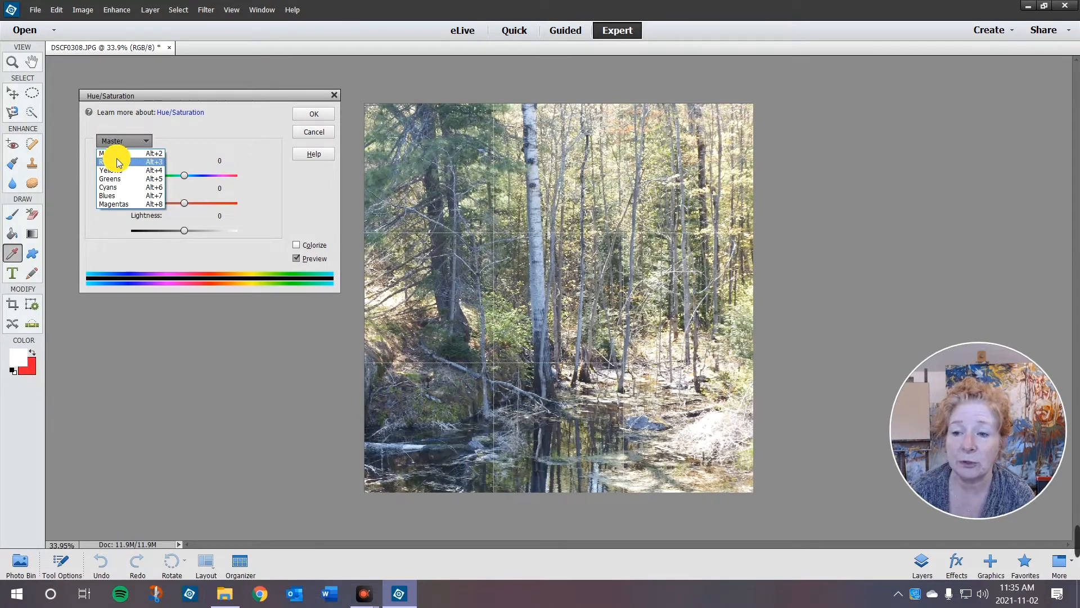
{"action": "left_click", "coordinate": [127, 154]}
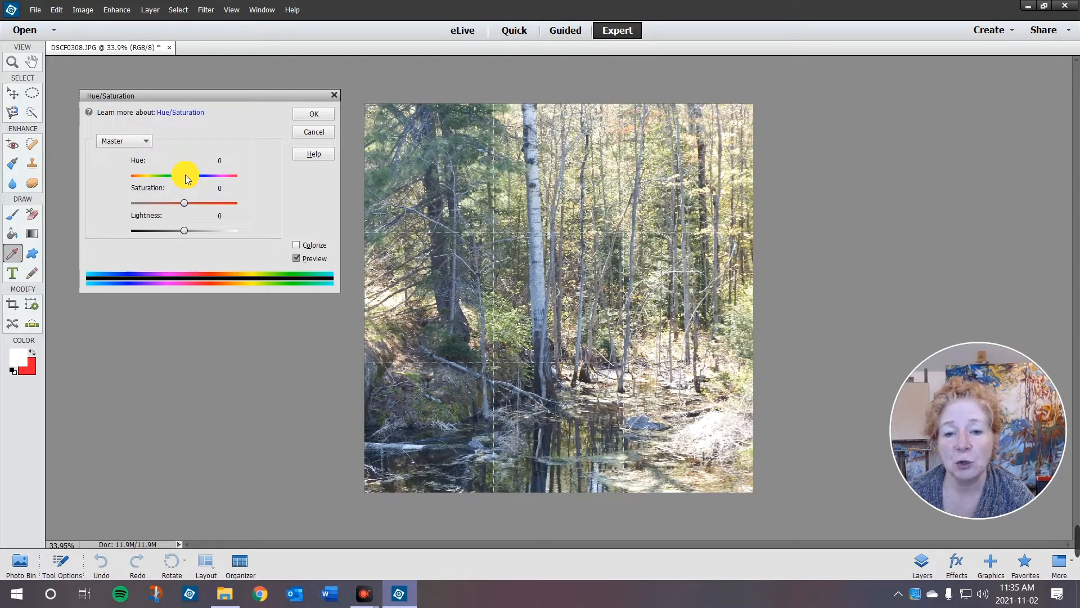
- Try a slight Master hue shift of -1, and reset the hue to 0
{"action": "mouse_move", "coordinate": [185, 175]}
{"action": "left_mouse_down"}
{"action": "mouse_move", "coordinate": [235, 181]}
{"action": "mouse_move", "coordinate": [140, 186]}
{"action": "mouse_move", "coordinate": [184, 180]}
{"action": "left_mouse_up"}
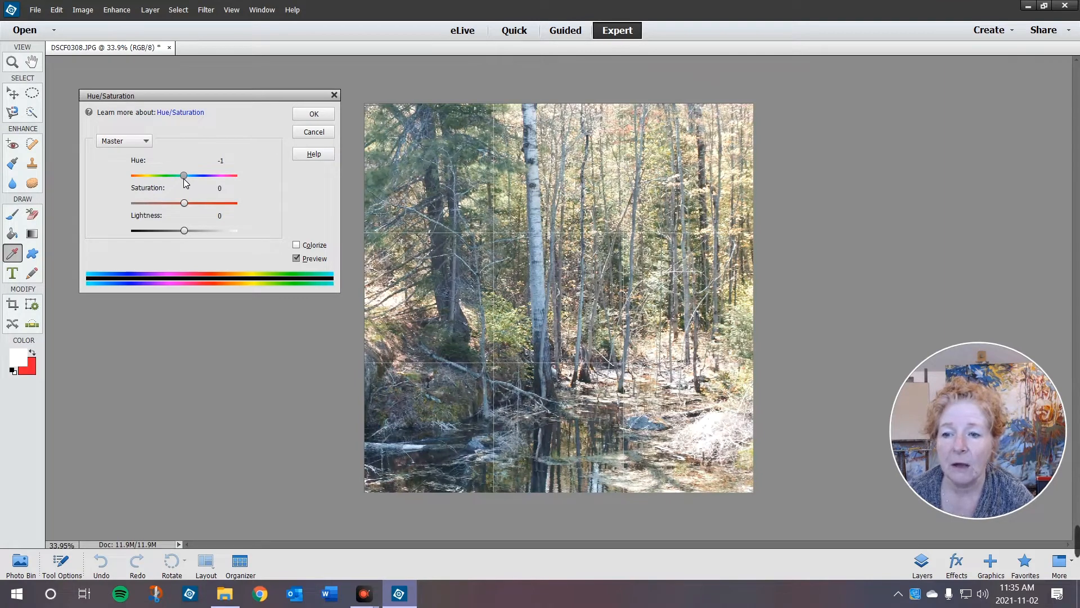
{"action": "left_click", "coordinate": [185, 181]}
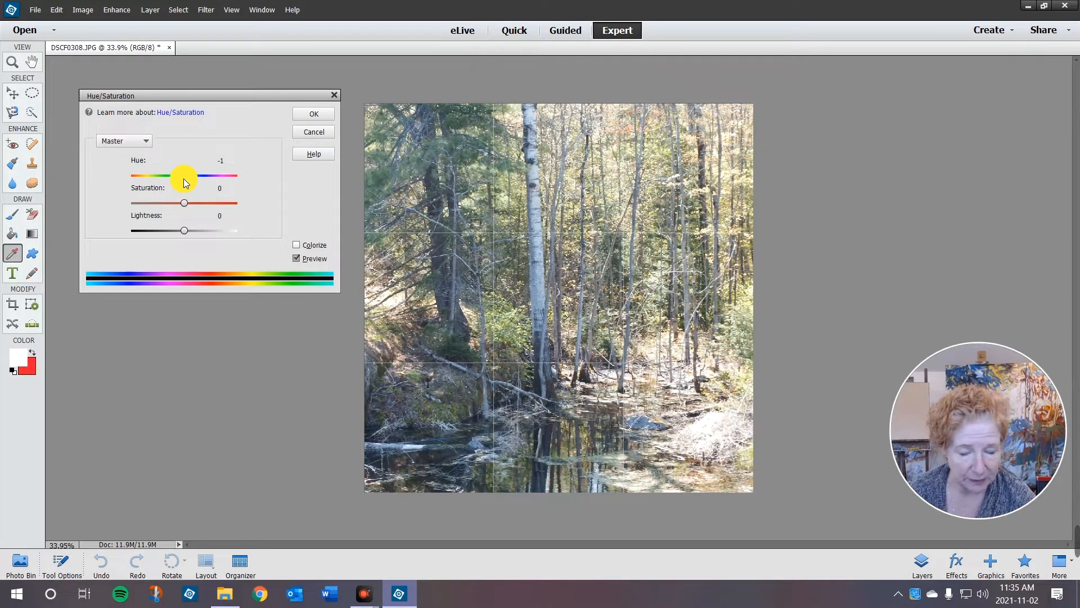
{"action": "left_click", "coordinate": [223, 160]}
{"action": "double_click", "coordinate": [212, 161]}
{"action": "type", "text": "0"}
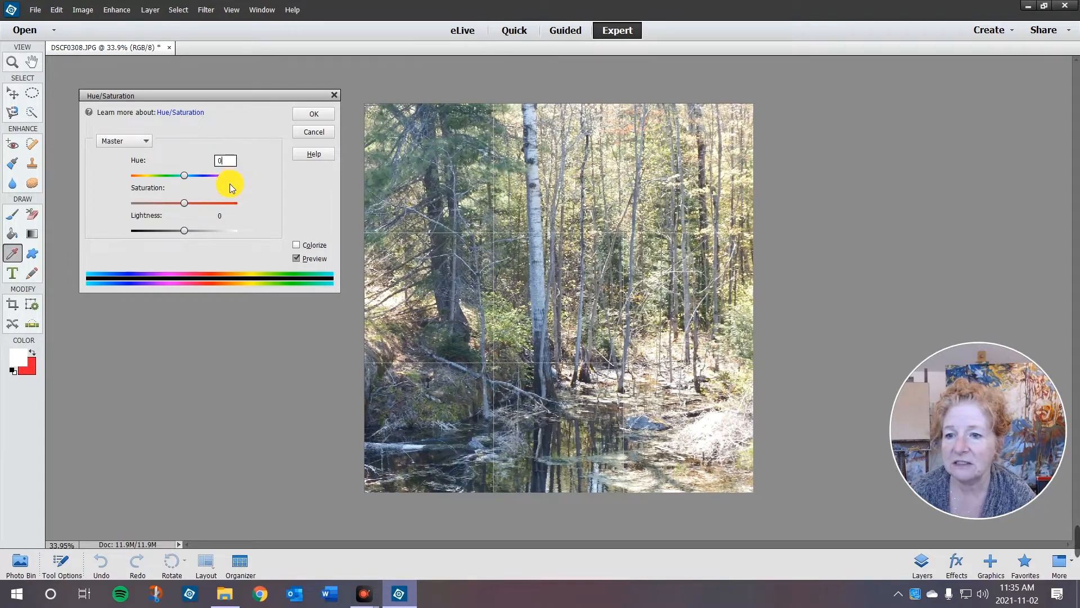
- Raise the Master saturation of the photo to +27
{"action": "left_click", "coordinate": [185, 204]}
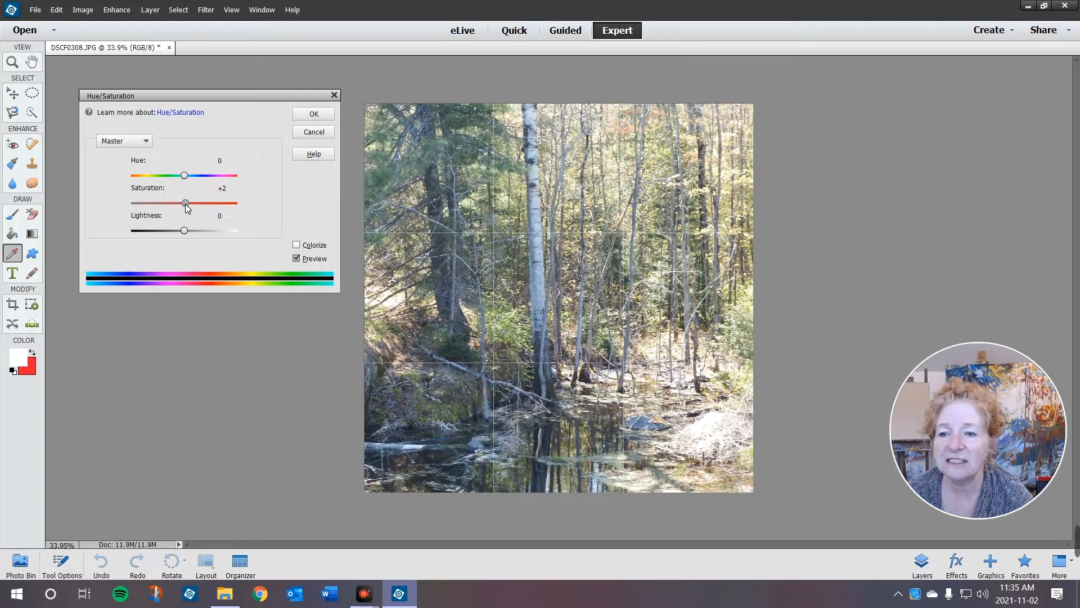
{"action": "left_click_drag", "start_coordinate": [194, 205], "coordinate": [201, 207]}
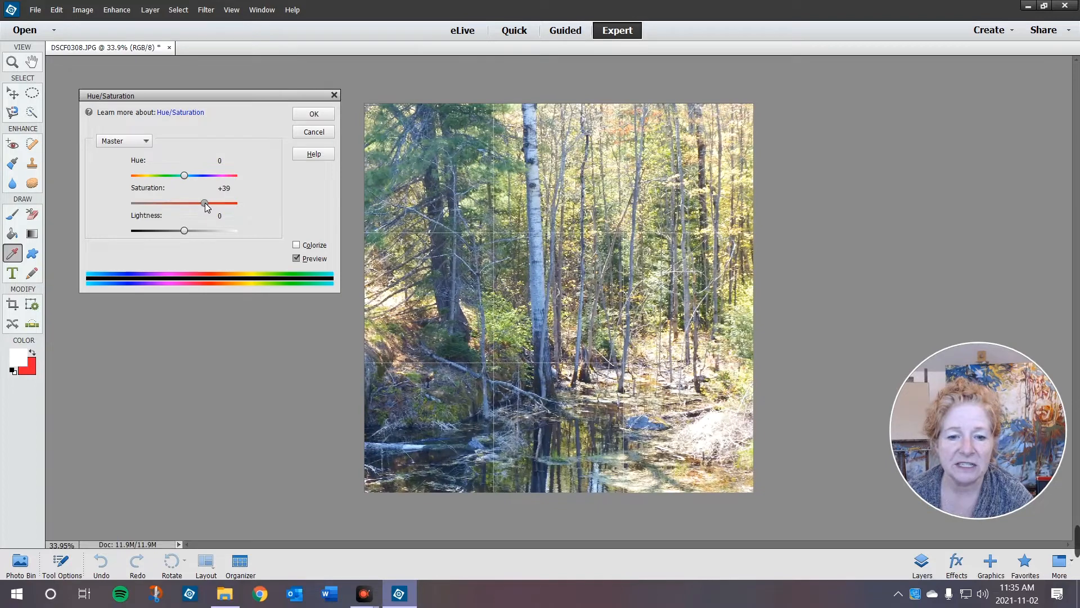
{"action": "left_click_drag", "start_coordinate": [209, 205], "coordinate": [201, 205]}
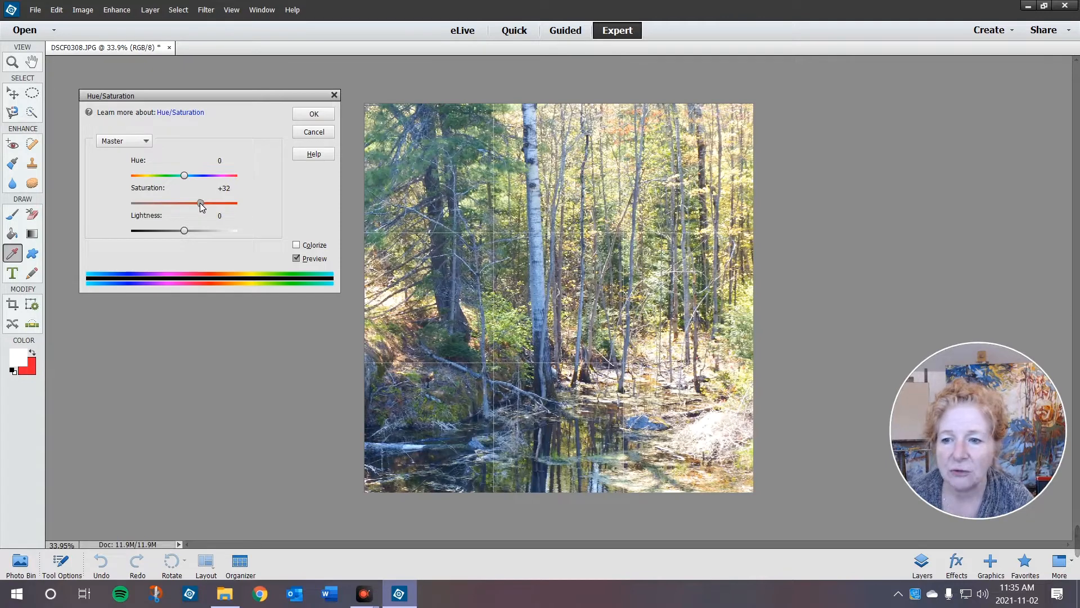
{"action": "left_click_drag", "start_coordinate": [202, 207], "coordinate": [199, 208]}
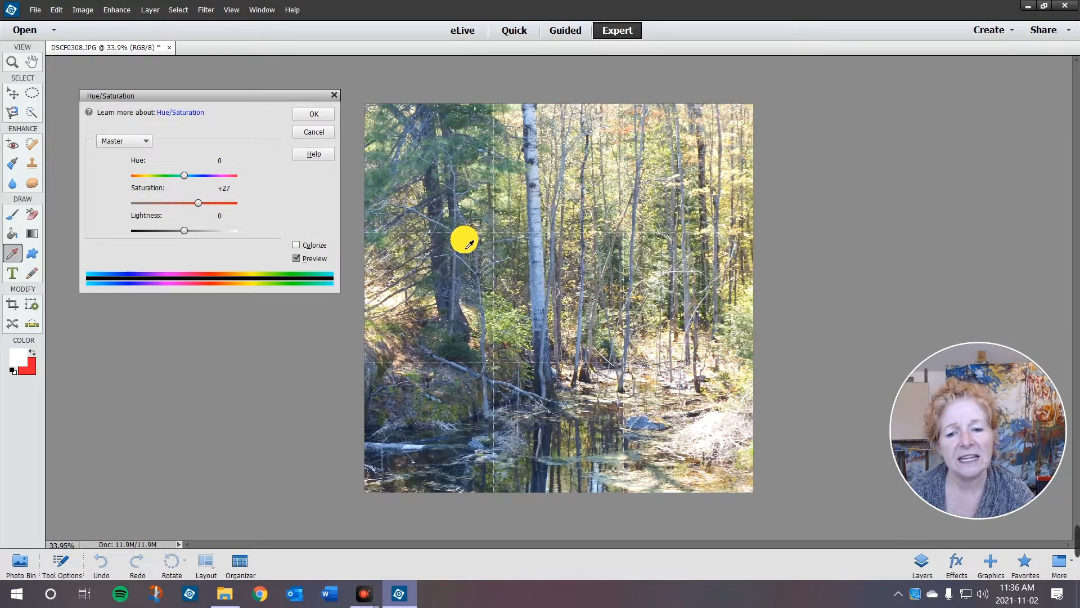
{"action": "left_click", "coordinate": [141, 141]}
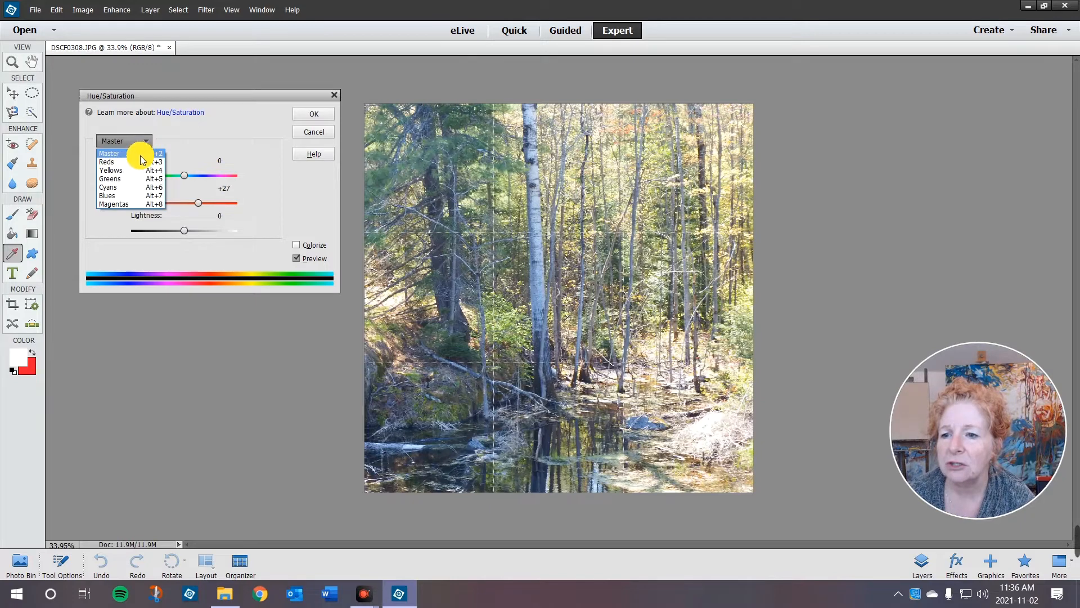
{"action": "left_click", "coordinate": [250, 129]}
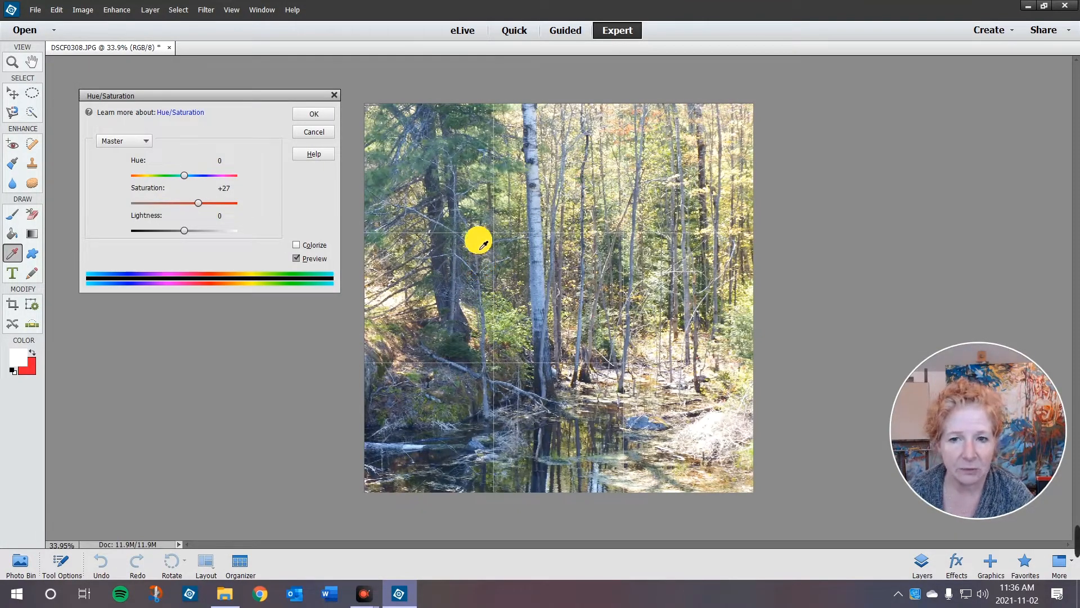
- Switch the adjustment to the Yellows range and raise its lightness to +49
{"action": "left_click", "coordinate": [147, 142]}
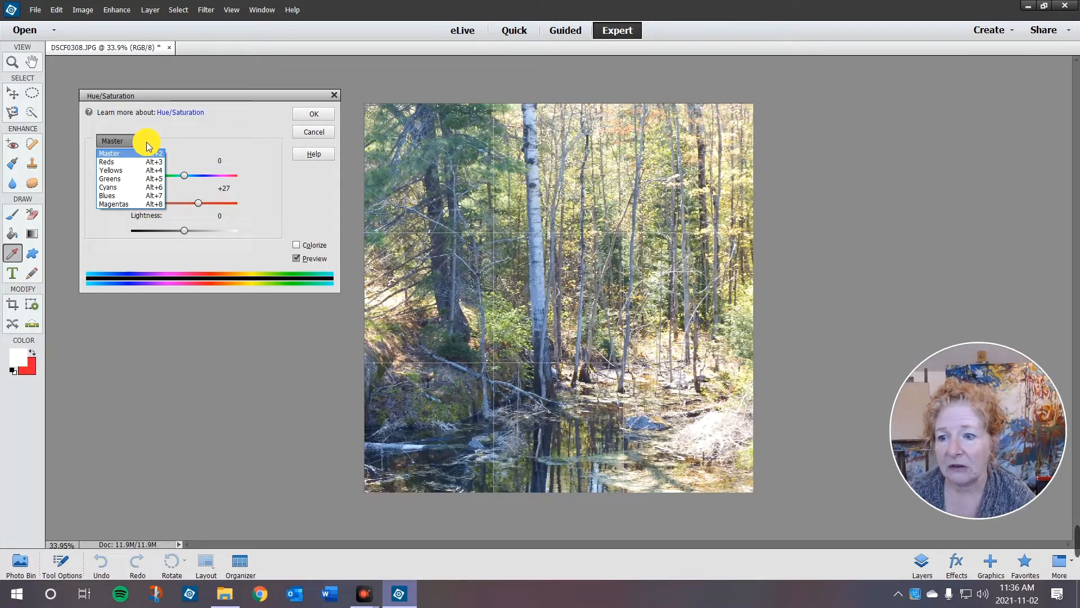
{"action": "left_click", "coordinate": [141, 169]}
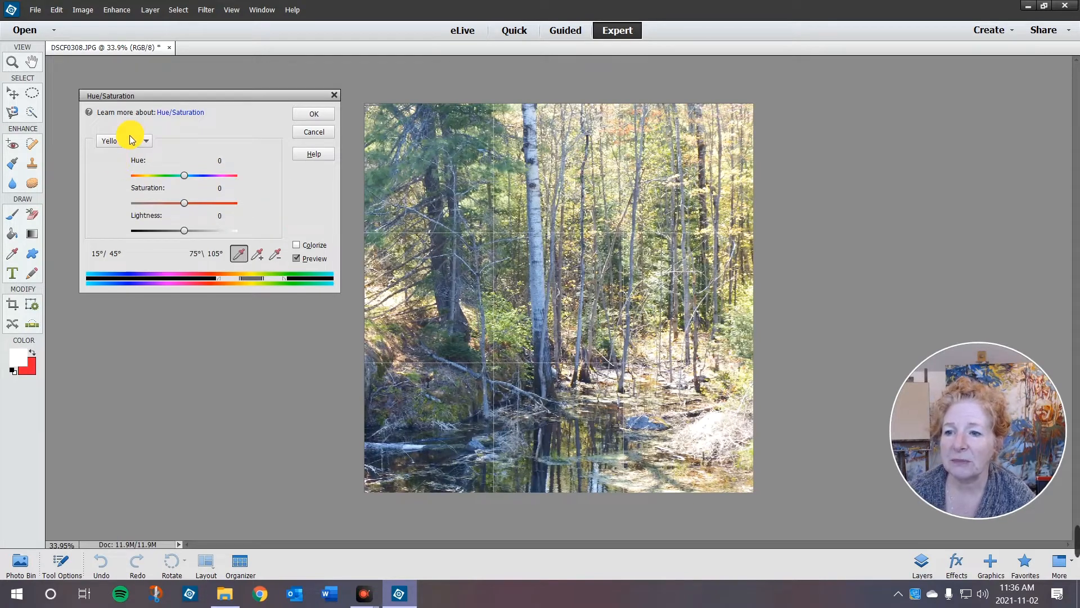
{"action": "left_click_drag", "start_coordinate": [185, 205], "coordinate": [208, 235]}
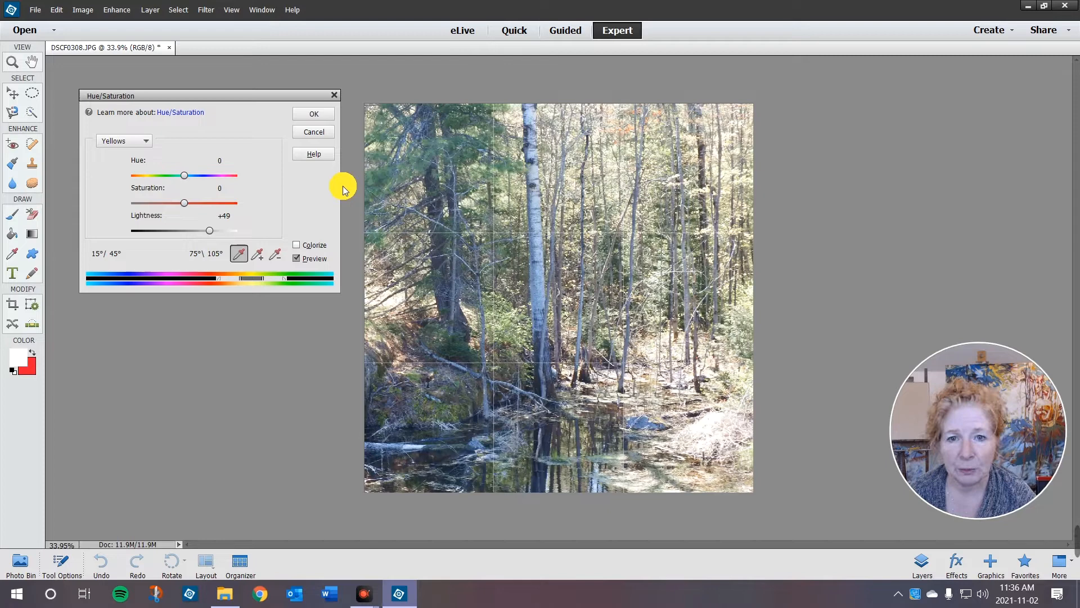
- Switch the adjustment to the Reds range and raise its saturation to +66
{"action": "left_click", "coordinate": [143, 139]}
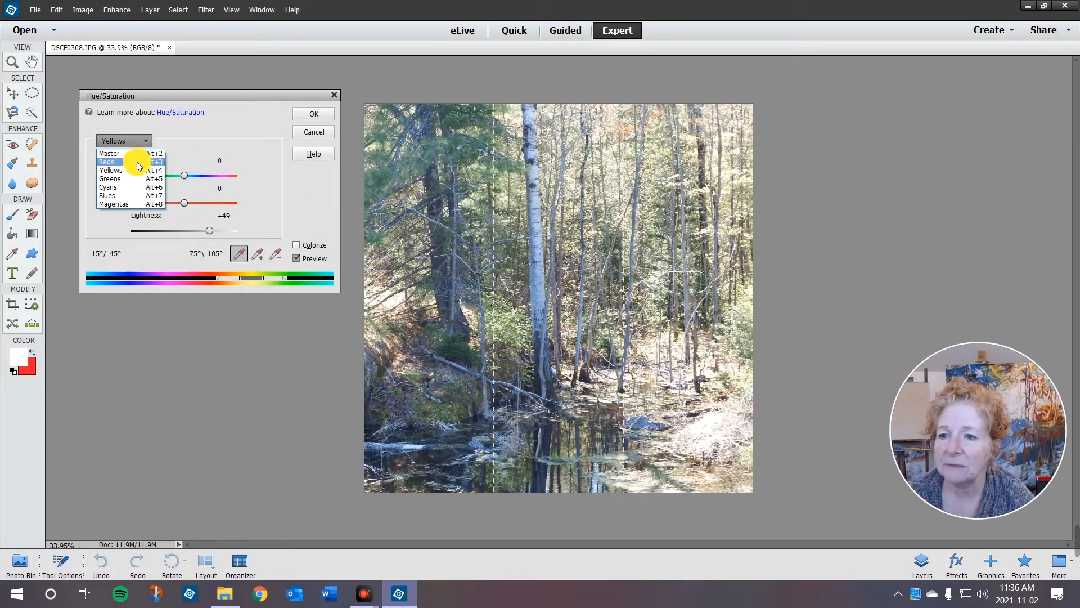
{"action": "left_click", "coordinate": [137, 162]}
{"action": "left_click_drag", "start_coordinate": [182, 203], "coordinate": [214, 199]}
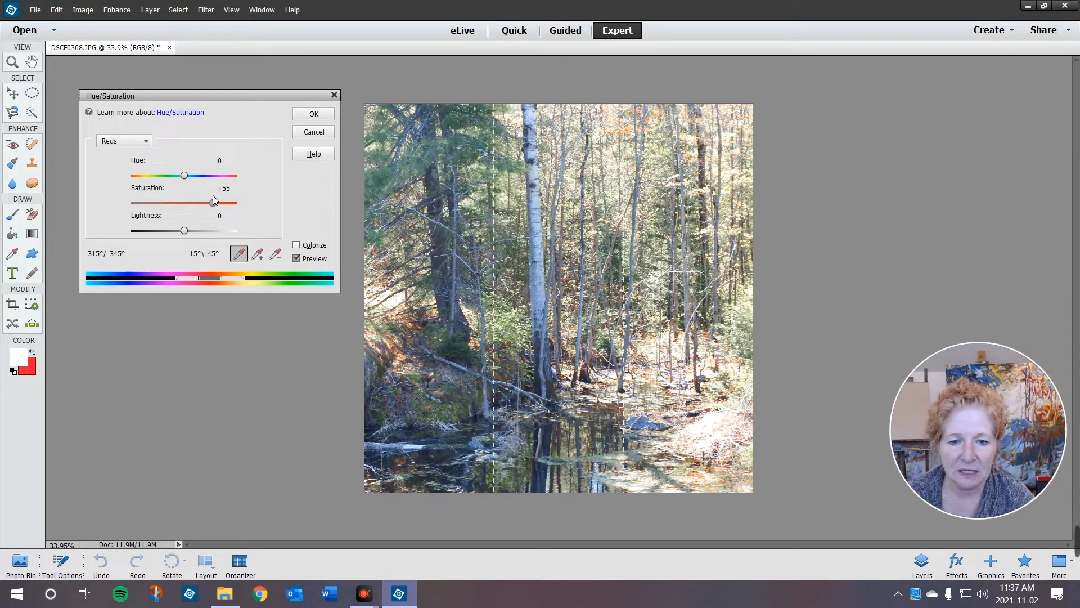
{"action": "left_click_drag", "start_coordinate": [214, 196], "coordinate": [218, 198]}
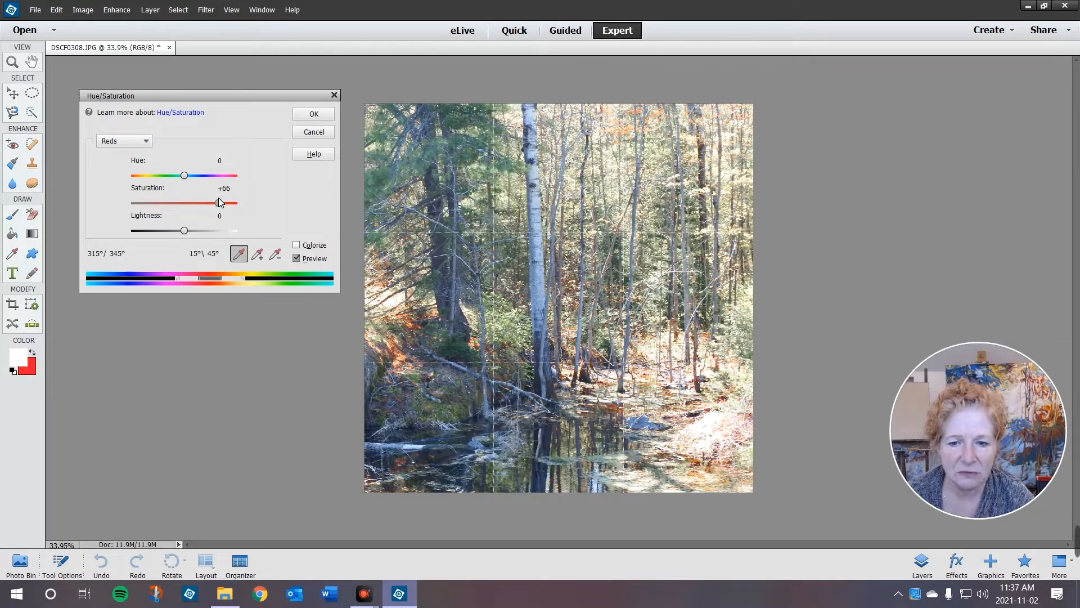
{"action": "left_click", "coordinate": [218, 198]}
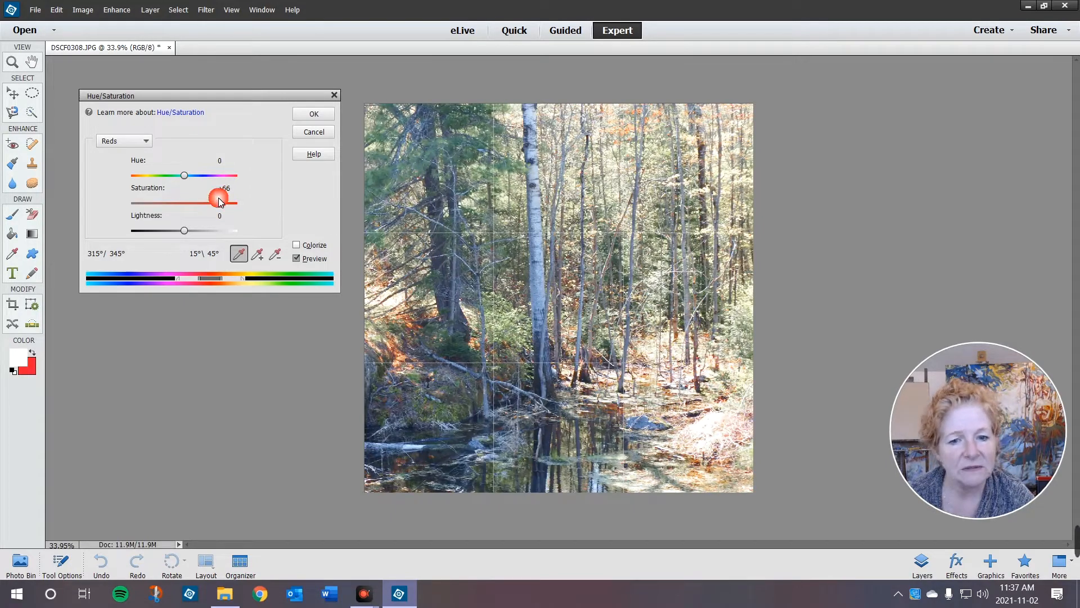
- Switch the adjustment to the Magentas range, test its saturation at +100, and settle on +79
{"action": "left_click", "coordinate": [141, 140]}
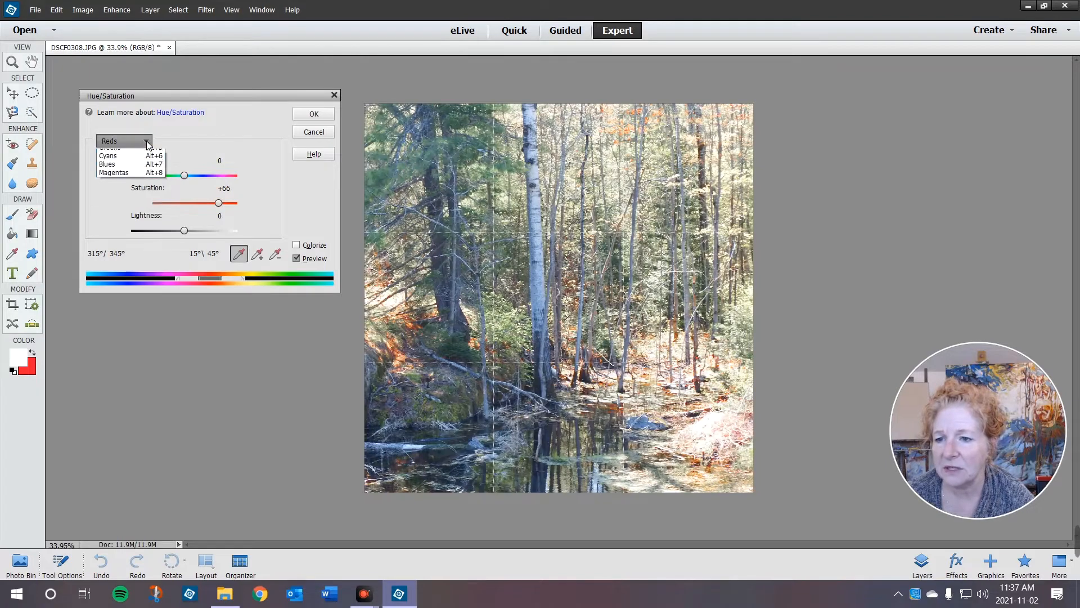
{"action": "left_click", "coordinate": [140, 204]}
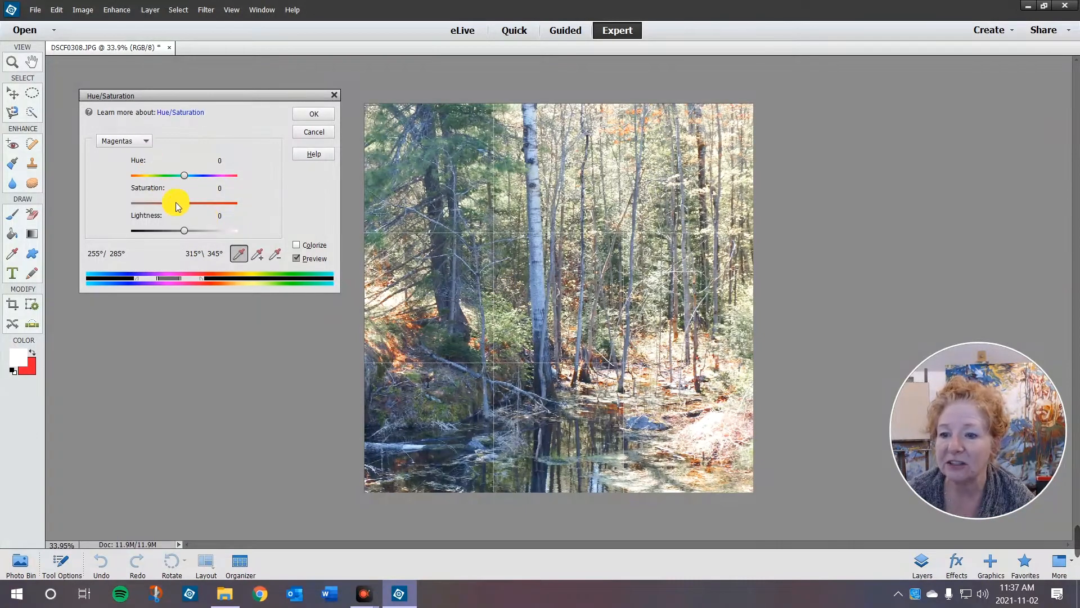
{"action": "left_click_drag", "start_coordinate": [185, 203], "coordinate": [239, 205]}
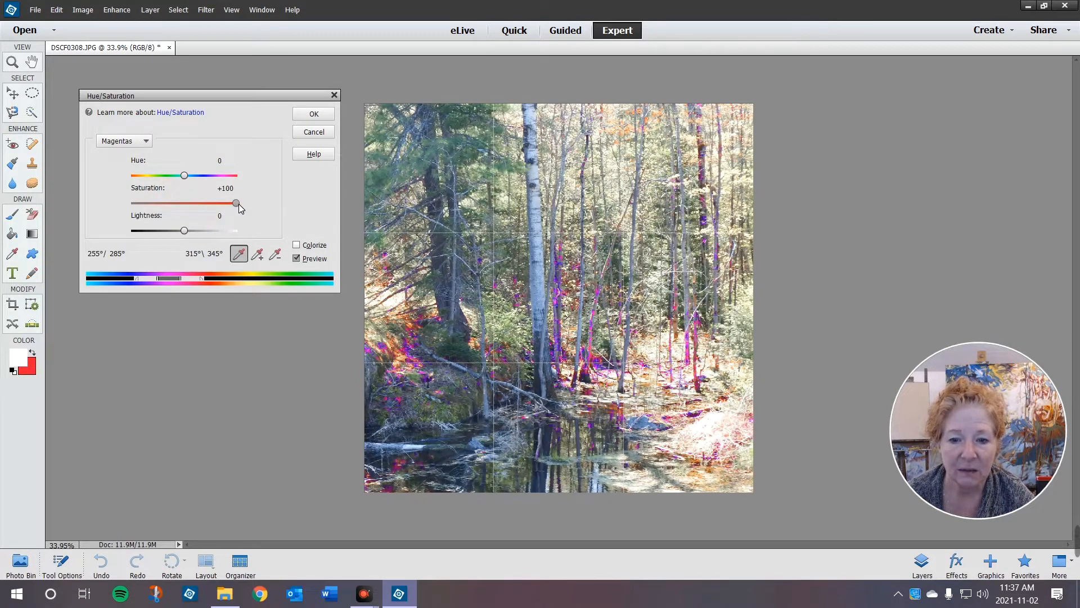
{"action": "left_click_drag", "start_coordinate": [241, 205], "coordinate": [226, 205]}
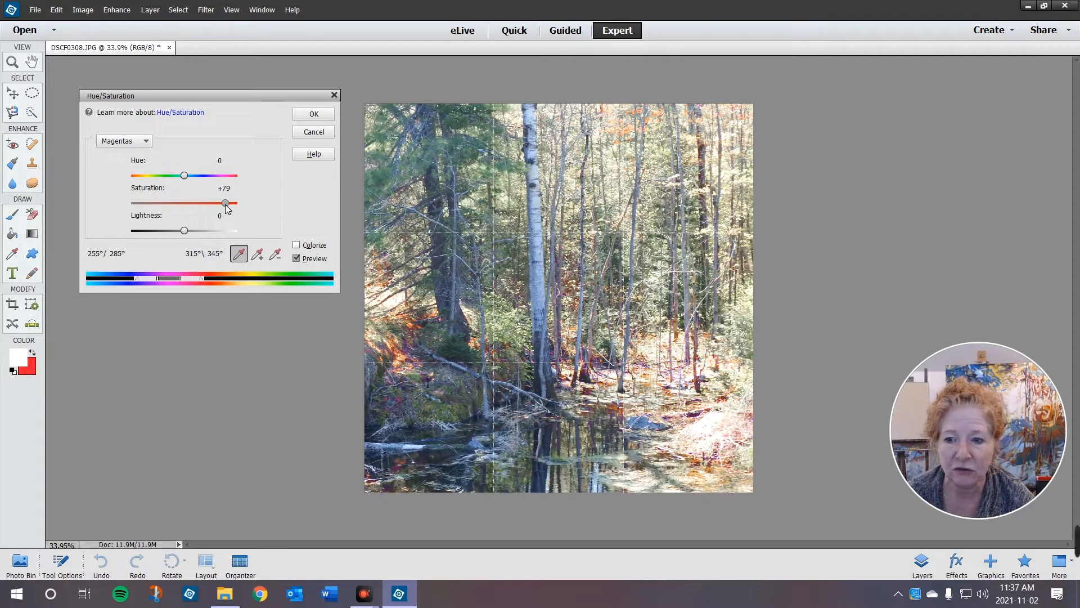
- Keep the Magentas saturation at +79 and apply the Hue/Saturation adjustment to the photo
{"action": "left_click", "coordinate": [227, 208]}
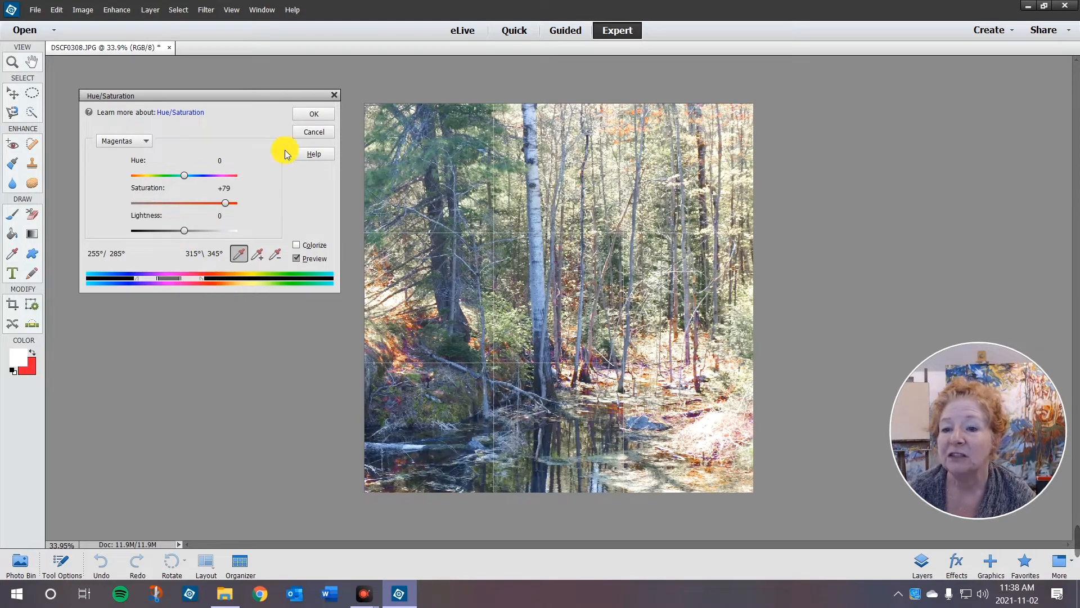
{"action": "left_click", "coordinate": [318, 114]}
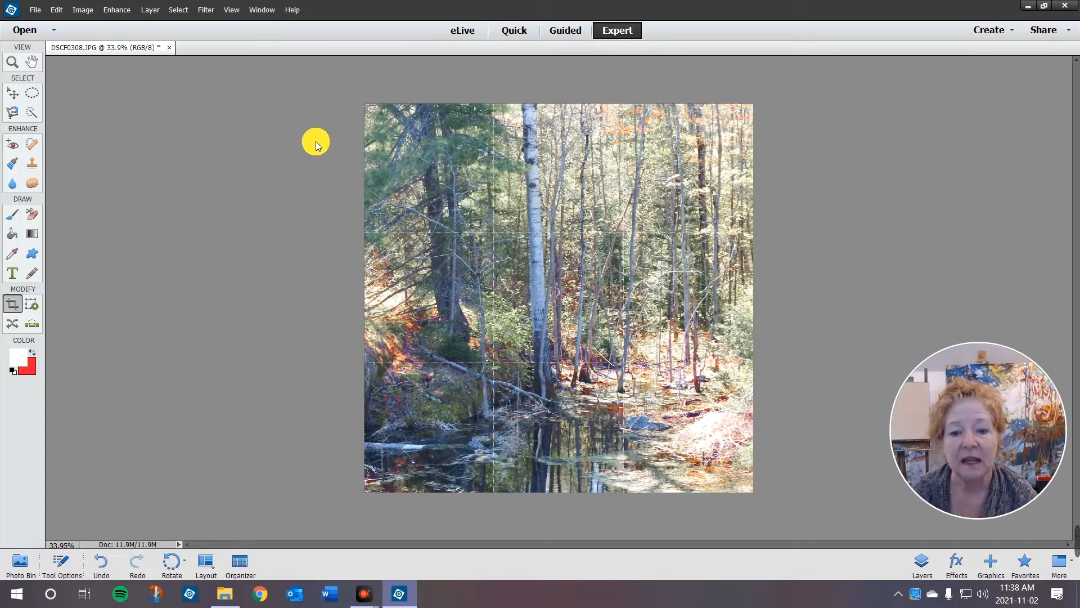
- Start a Levels adjustment on the RGB channel, test the shadow input level at 30 and 28, and settle on 15
{"action": "left_click", "coordinate": [115, 11]}
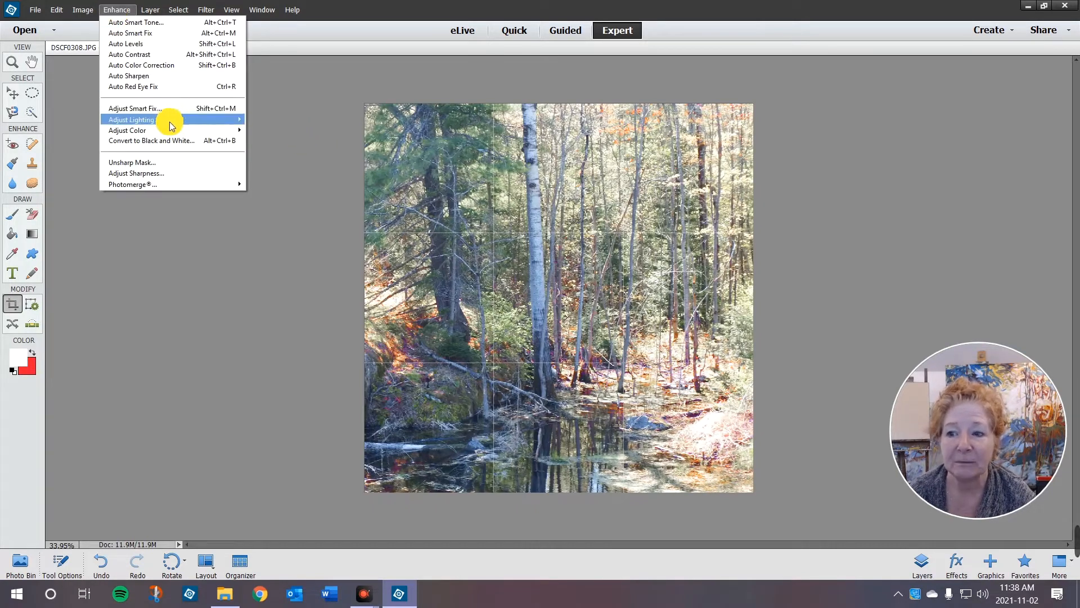
{"action": "mouse_move", "coordinate": [165, 123]}
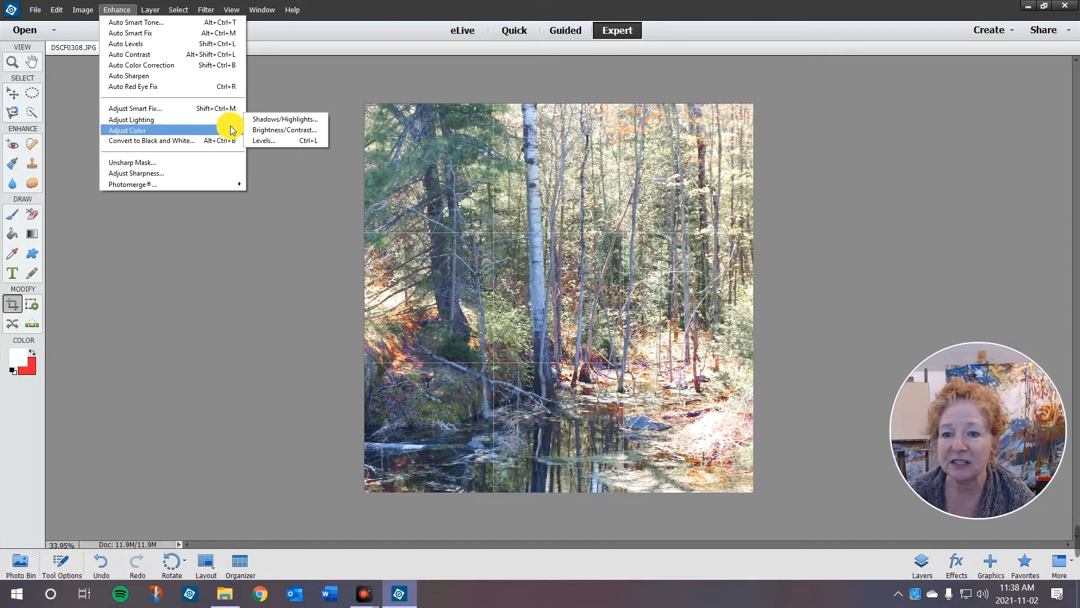
{"action": "mouse_move", "coordinate": [245, 127]}
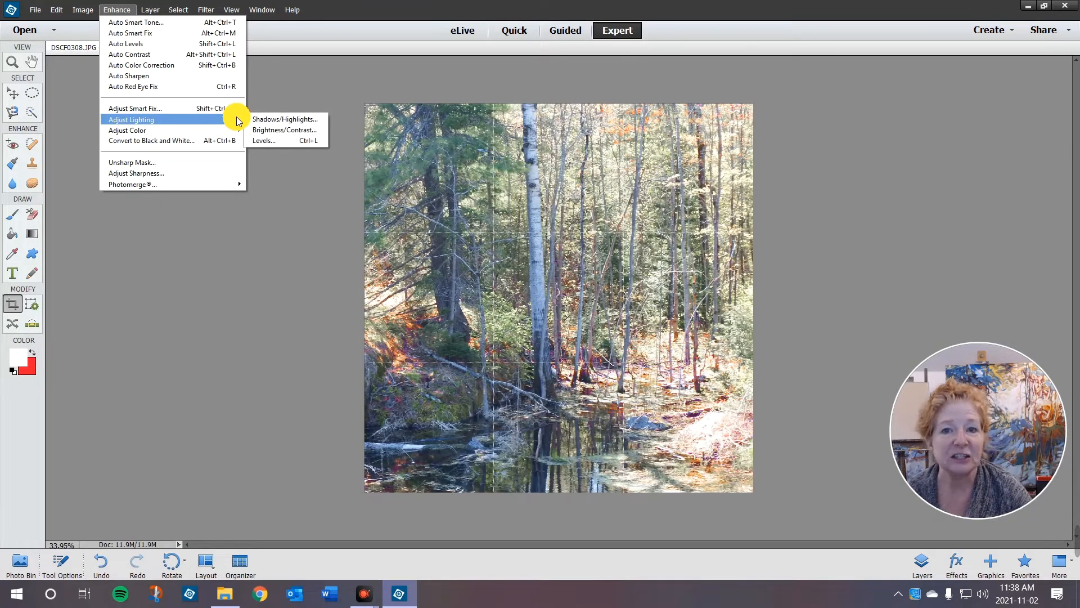
{"action": "left_click", "coordinate": [268, 140]}
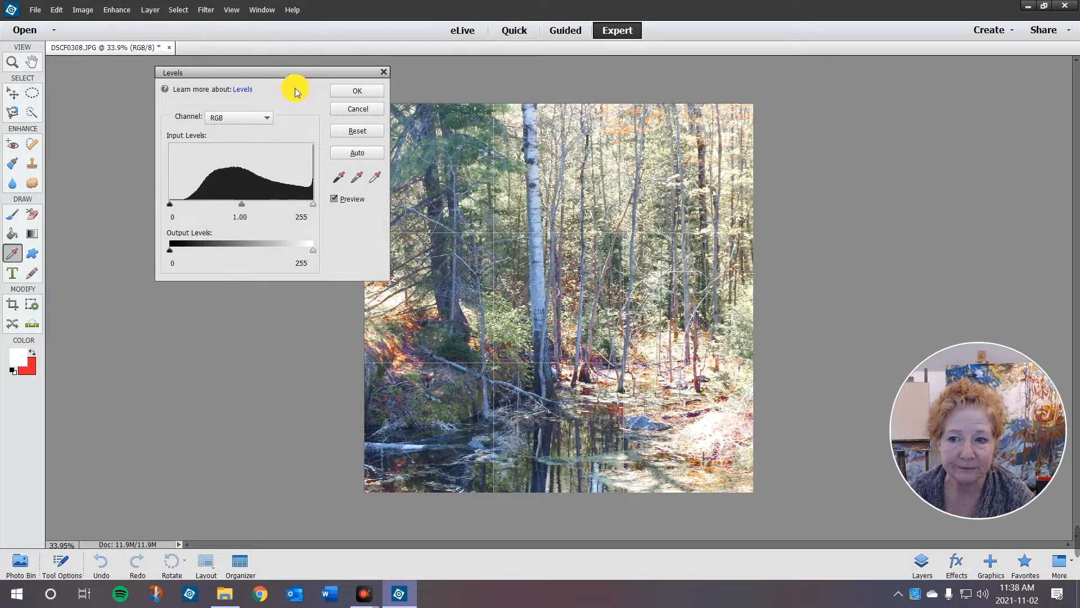
{"action": "left_click_drag", "start_coordinate": [303, 71], "coordinate": [232, 67]}
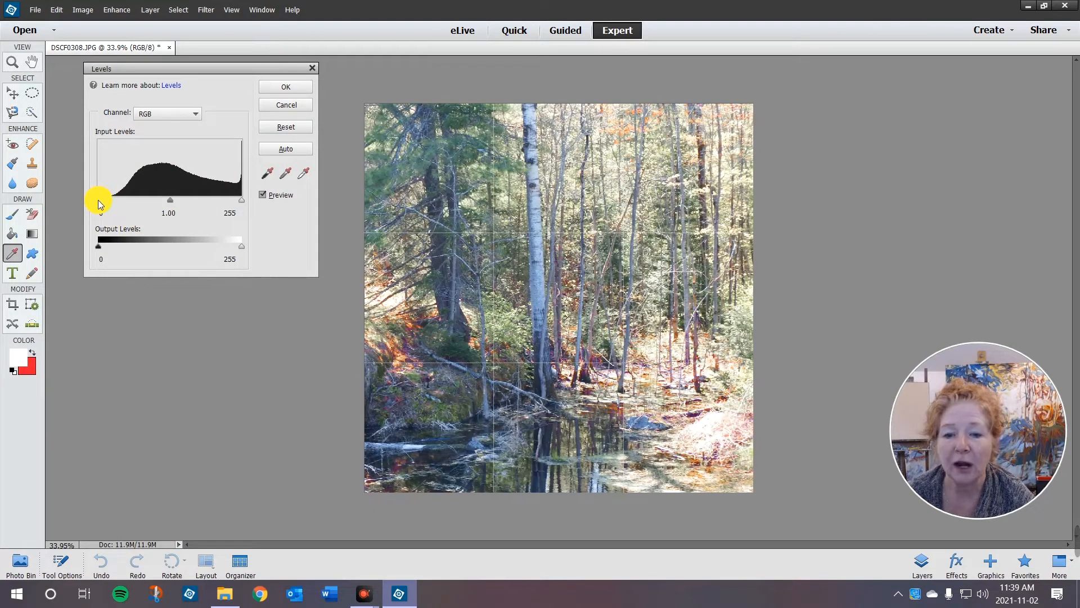
{"action": "mouse_move", "coordinate": [98, 201]}
{"action": "left_mouse_down"}
{"action": "mouse_move", "coordinate": [174, 201]}
{"action": "mouse_move", "coordinate": [98, 201]}
{"action": "left_mouse_up"}
{"action": "mouse_move", "coordinate": [241, 201]}
{"action": "left_mouse_down"}
{"action": "mouse_move", "coordinate": [197, 202]}
{"action": "mouse_move", "coordinate": [241, 205]}
{"action": "left_mouse_up"}
{"action": "left_click", "coordinate": [242, 206]}
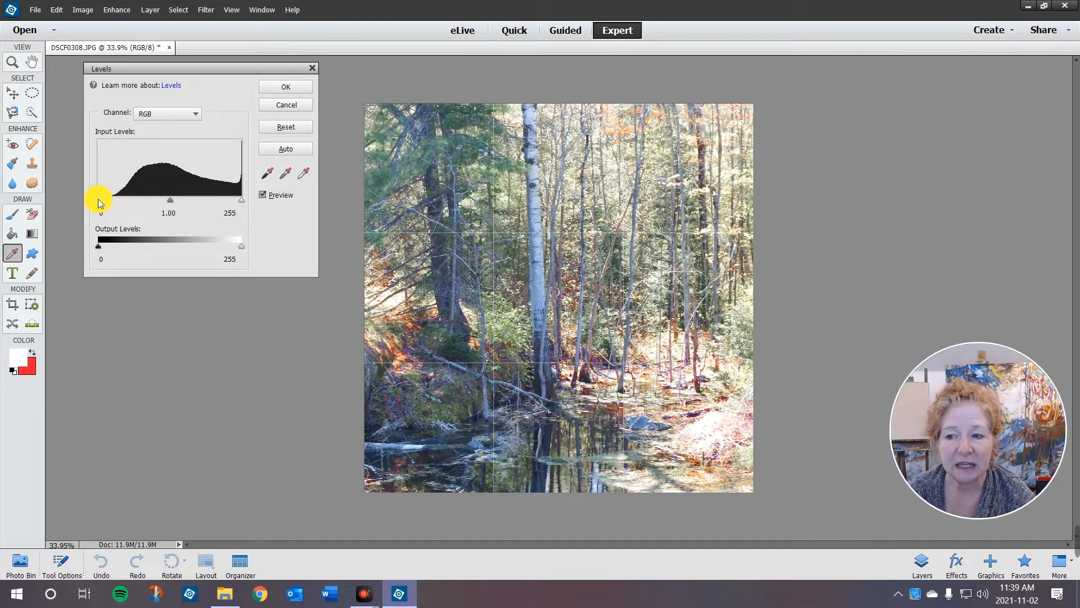
{"action": "left_click_drag", "start_coordinate": [99, 201], "coordinate": [116, 202]}
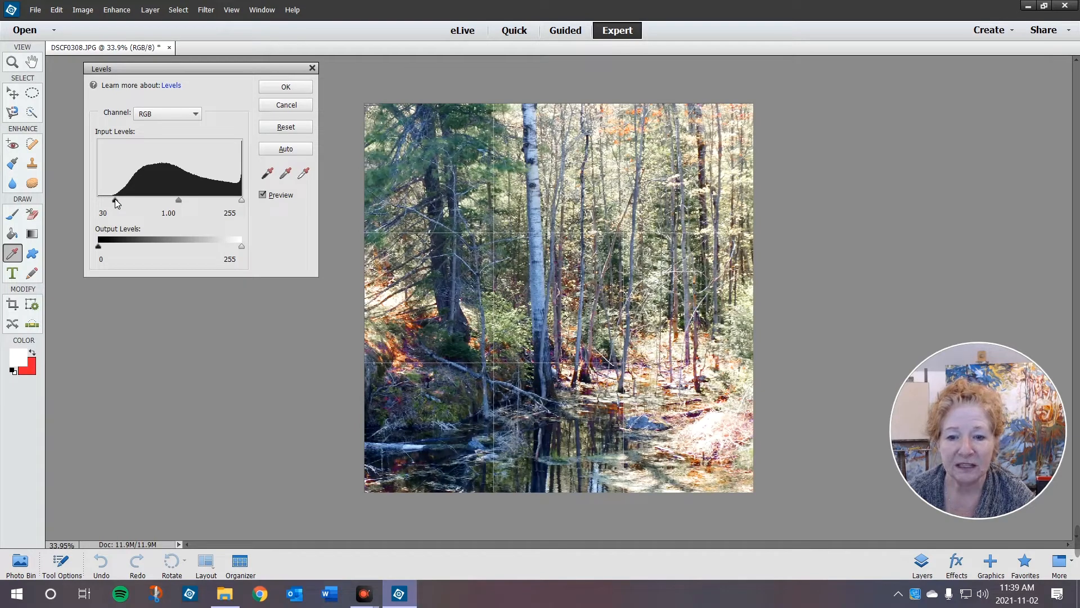
{"action": "left_click_drag", "start_coordinate": [116, 203], "coordinate": [115, 203]}
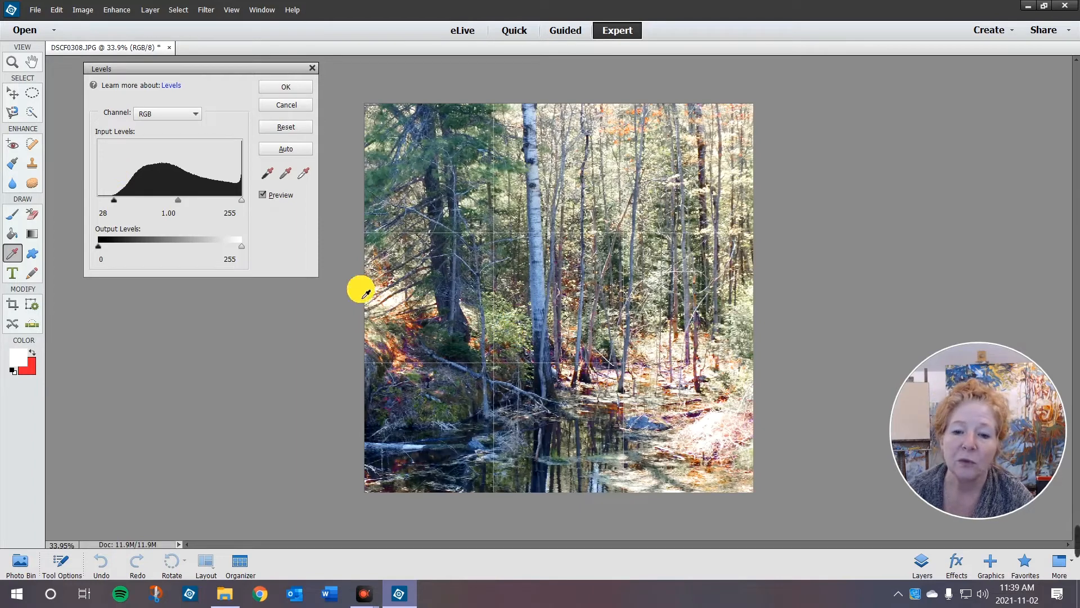
{"action": "left_click_drag", "start_coordinate": [115, 204], "coordinate": [108, 203]}
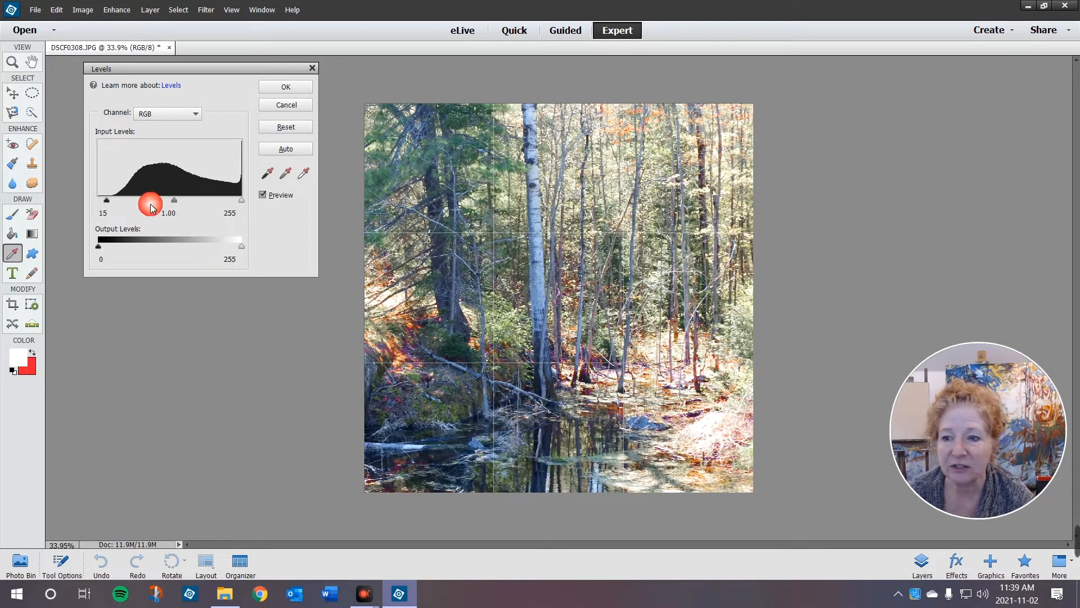
- Set the midtone input level to 1.07 and apply the Levels adjustment
{"action": "mouse_move", "coordinate": [174, 202]}
{"action": "left_mouse_down"}
{"action": "mouse_move", "coordinate": [164, 203]}
{"action": "mouse_move", "coordinate": [217, 211]}
{"action": "mouse_move", "coordinate": [154, 203]}
{"action": "mouse_move", "coordinate": [172, 204]}
{"action": "left_mouse_up"}
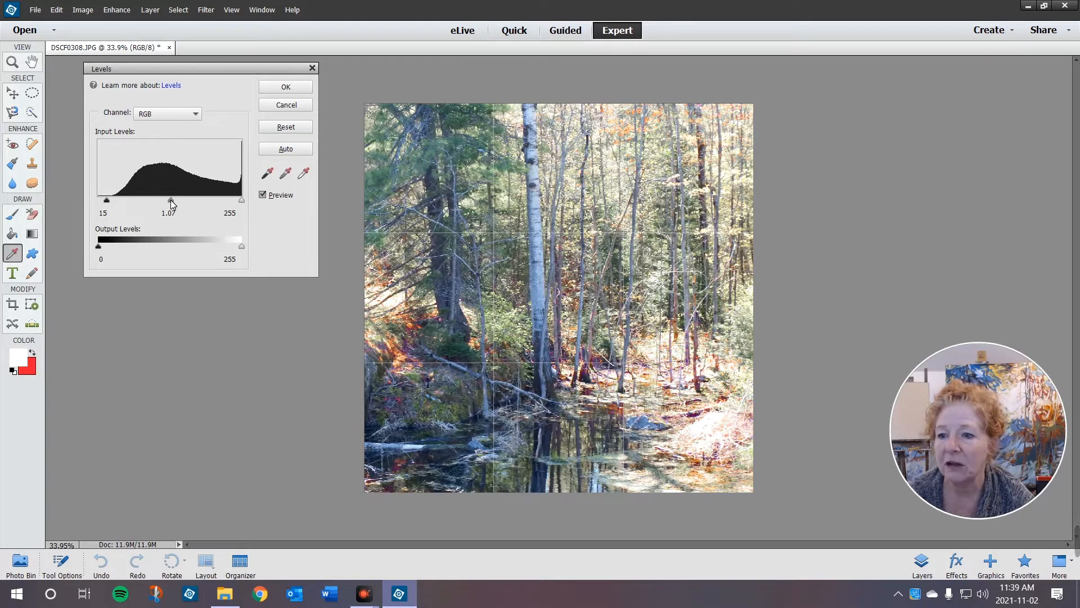
{"action": "left_click_drag", "start_coordinate": [171, 201], "coordinate": [167, 202]}
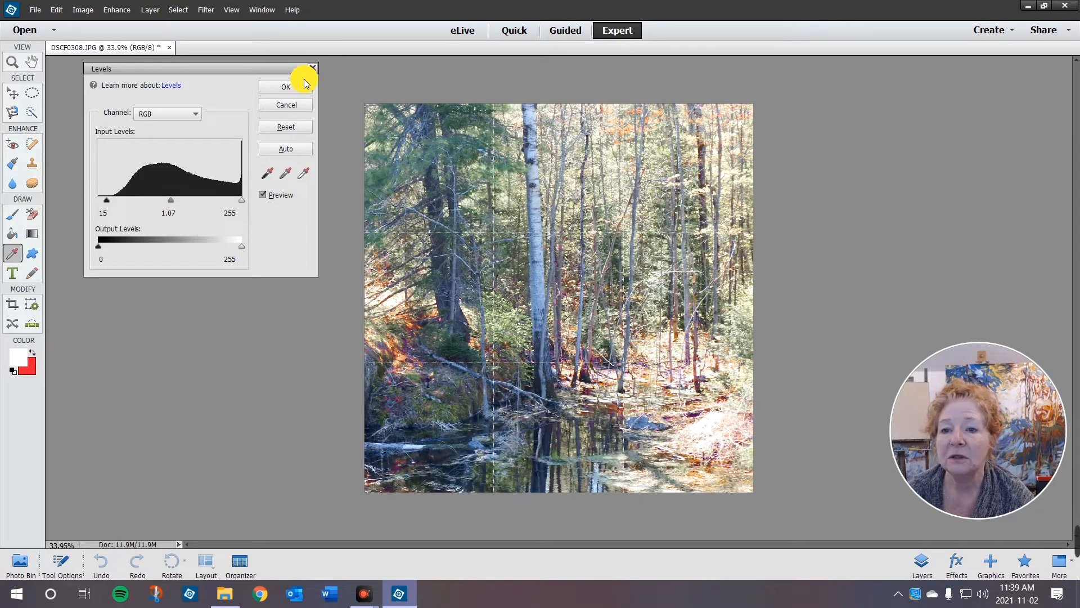
{"action": "left_click", "coordinate": [287, 90]}
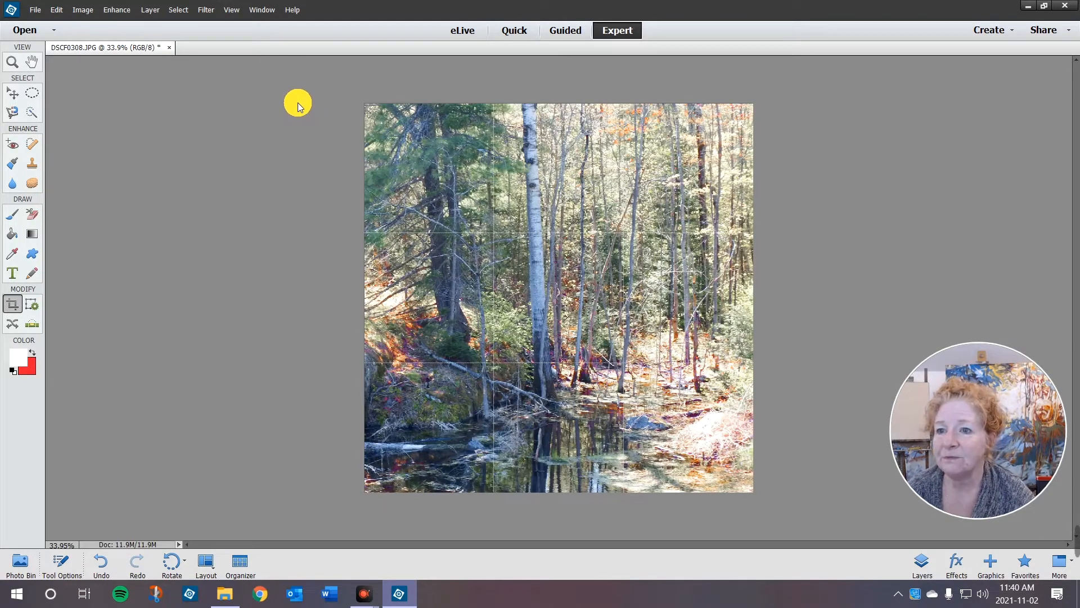
- Start saving the edited photo as a separate file and choose the square folder inside good stuff as its destination
{"action": "left_click", "coordinate": [36, 10]}
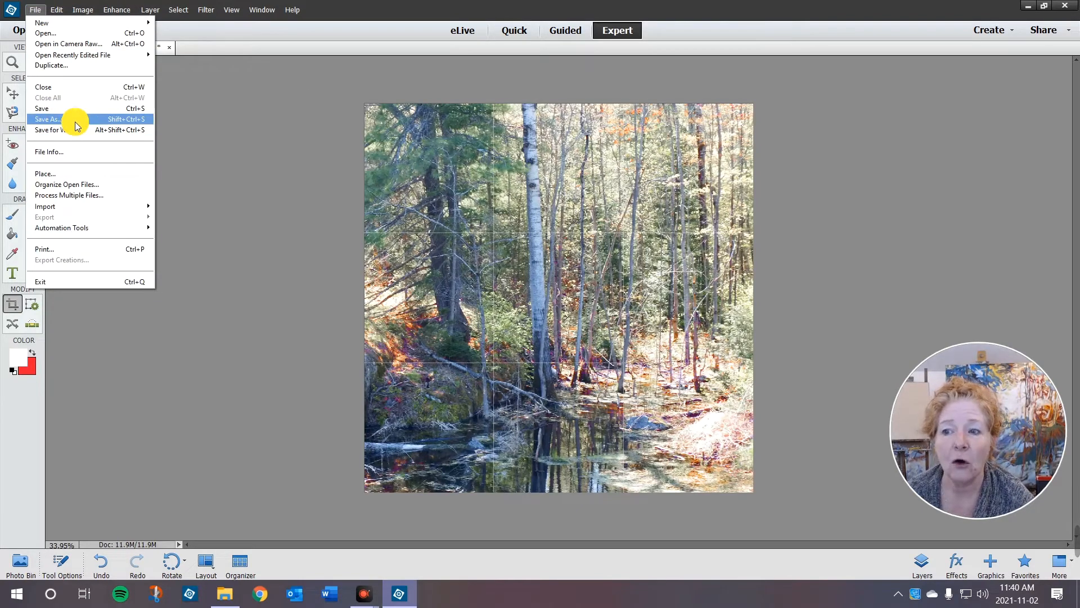
{"action": "left_click", "coordinate": [77, 120]}
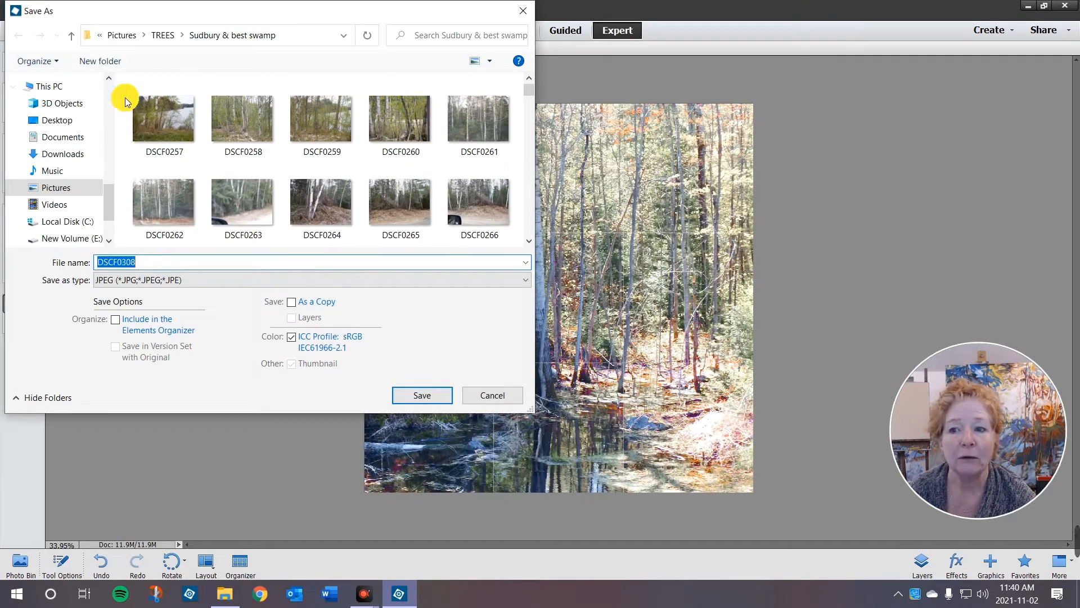
{"action": "left_click_drag", "start_coordinate": [107, 212], "coordinate": [102, 104]}
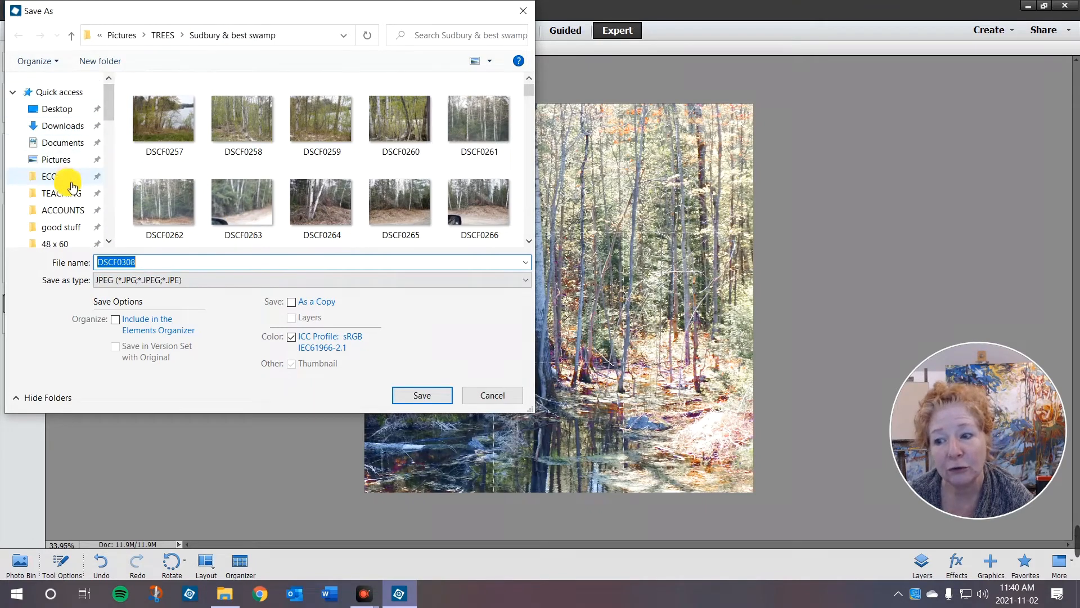
{"action": "left_click", "coordinate": [75, 229]}
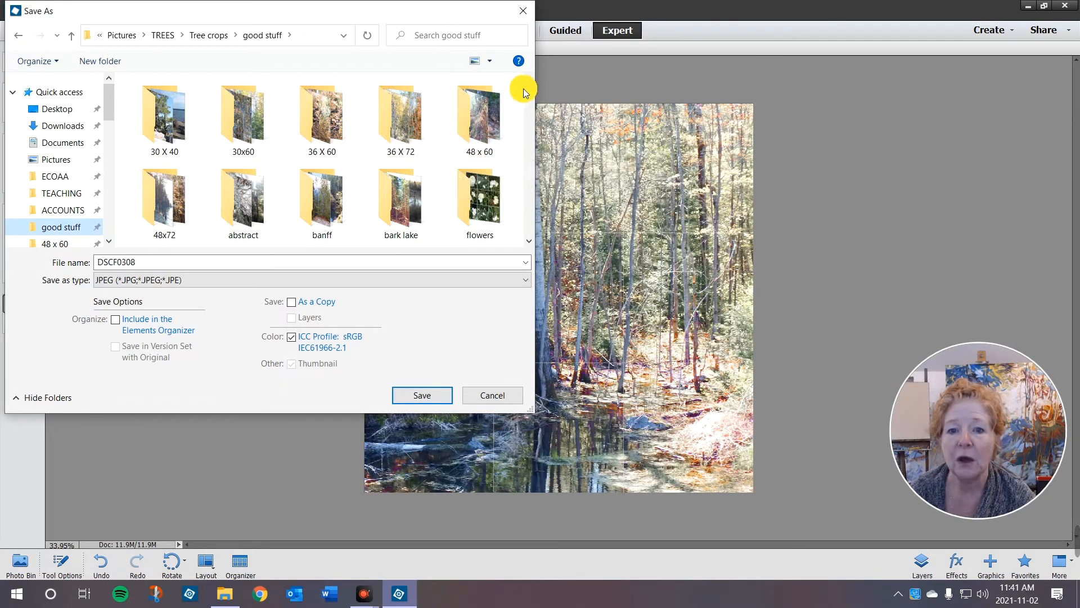
{"action": "left_click_drag", "start_coordinate": [529, 91], "coordinate": [525, 96]}
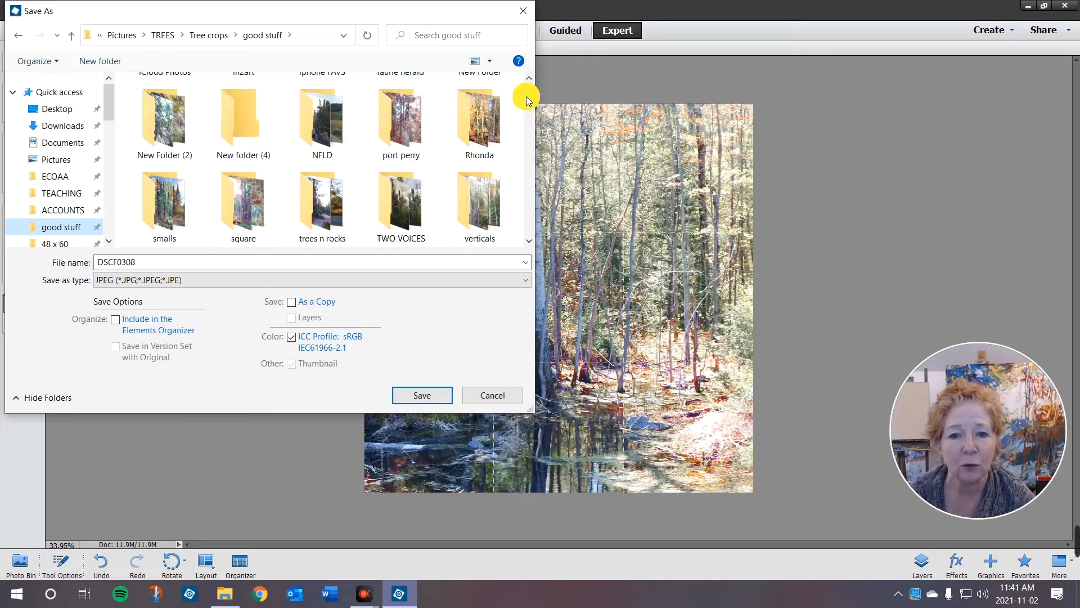
{"action": "double_click", "coordinate": [248, 197]}
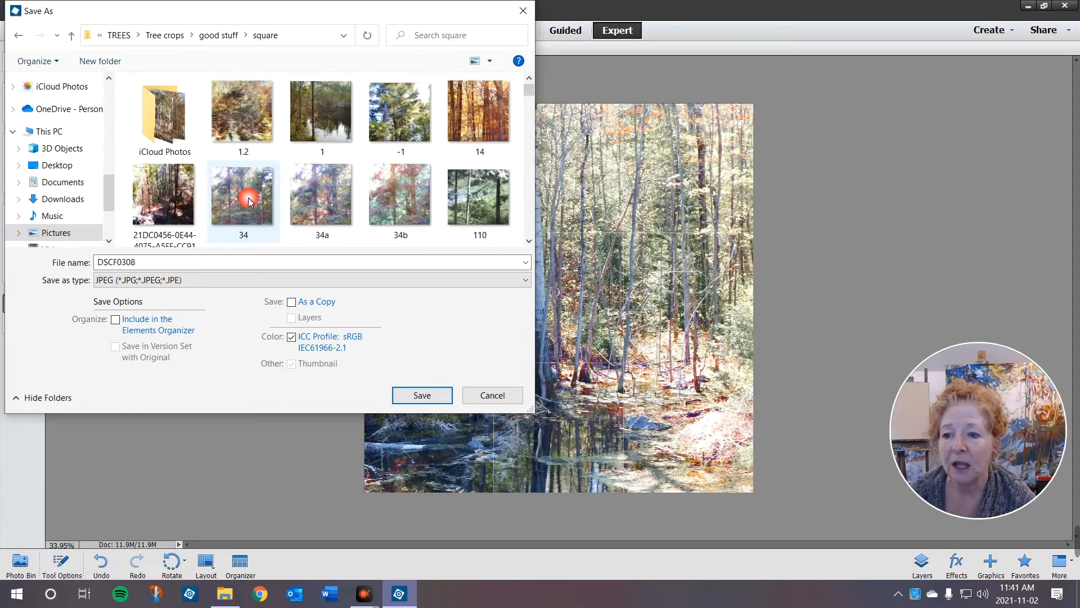
- Decline replacing the existing DSCF0308.jpg and save the photo as DSCF0308A, a baseline standard JPEG at Maximum quality 12
{"action": "left_click", "coordinate": [420, 395]}
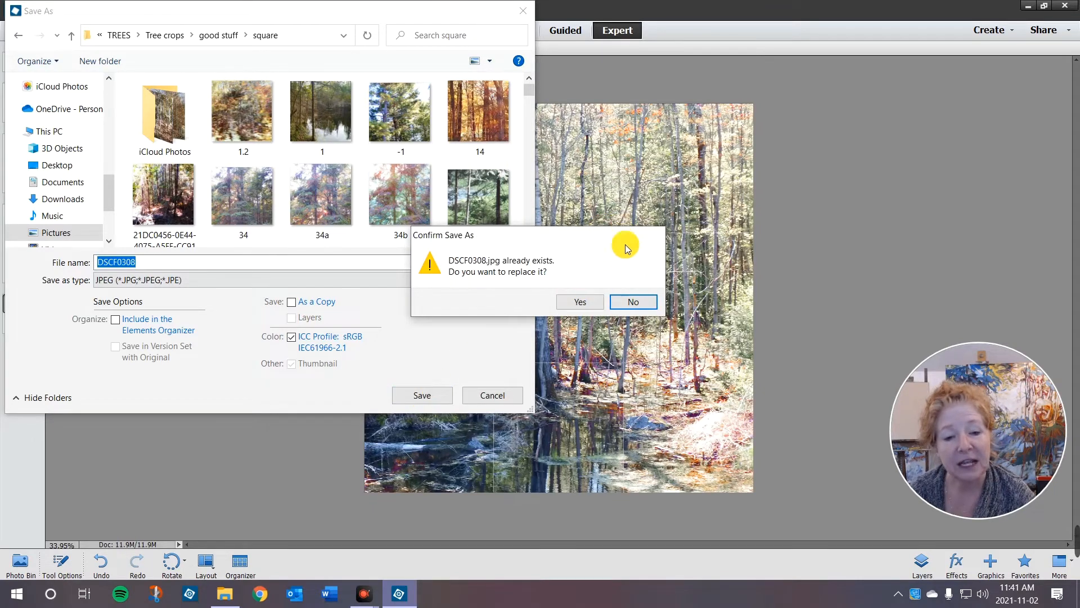
{"action": "left_click", "coordinate": [623, 301]}
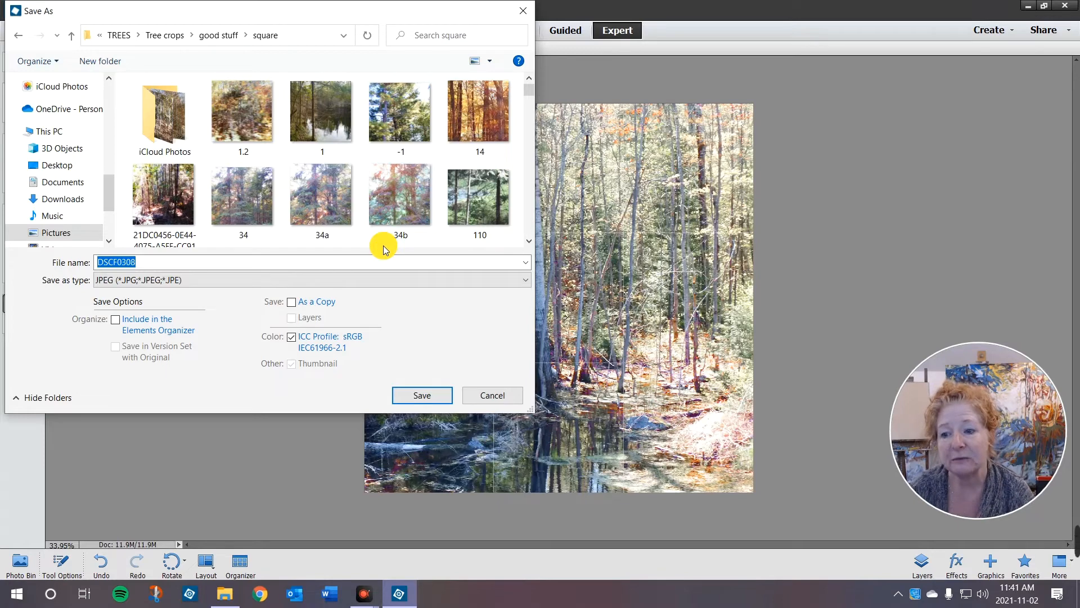
{"action": "left_click", "coordinate": [154, 263]}
{"action": "double_click", "coordinate": [144, 261]}
{"action": "left_click", "coordinate": [140, 262]}
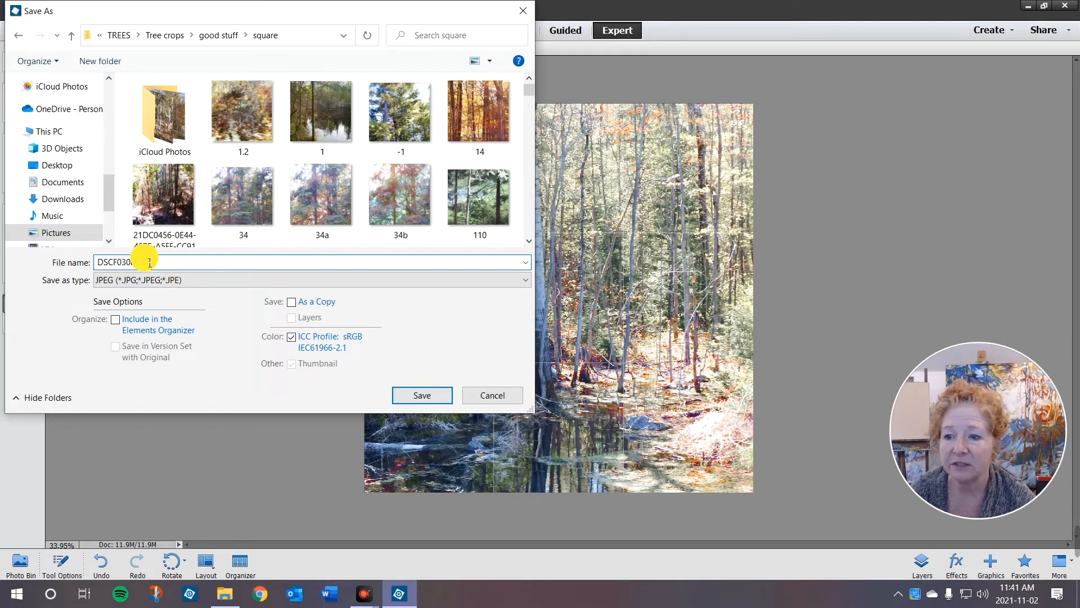
{"action": "left_click", "coordinate": [421, 395]}
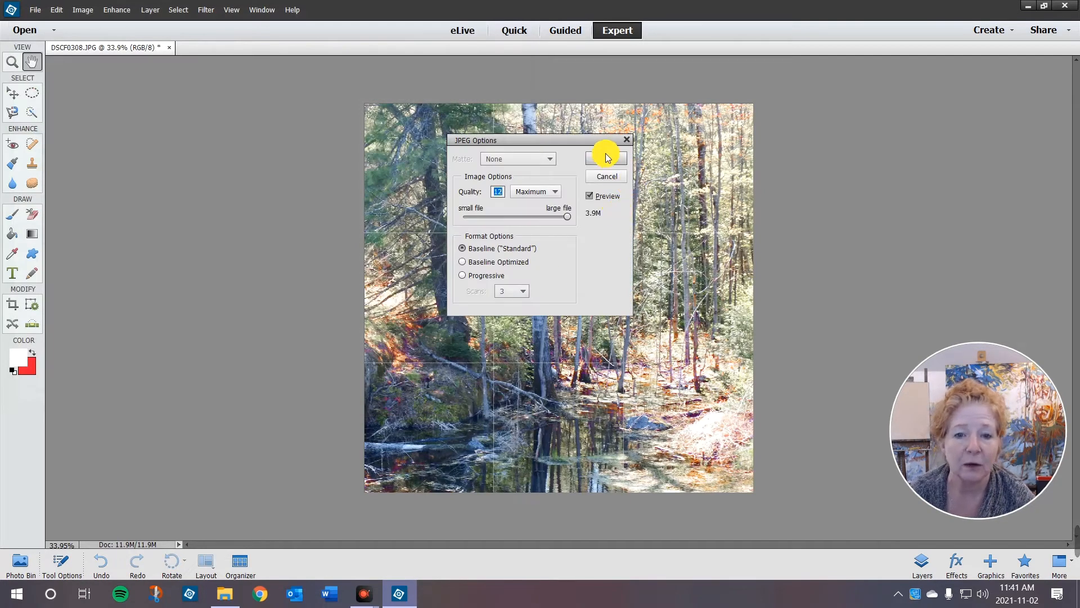
{"action": "left_click", "coordinate": [607, 159]}
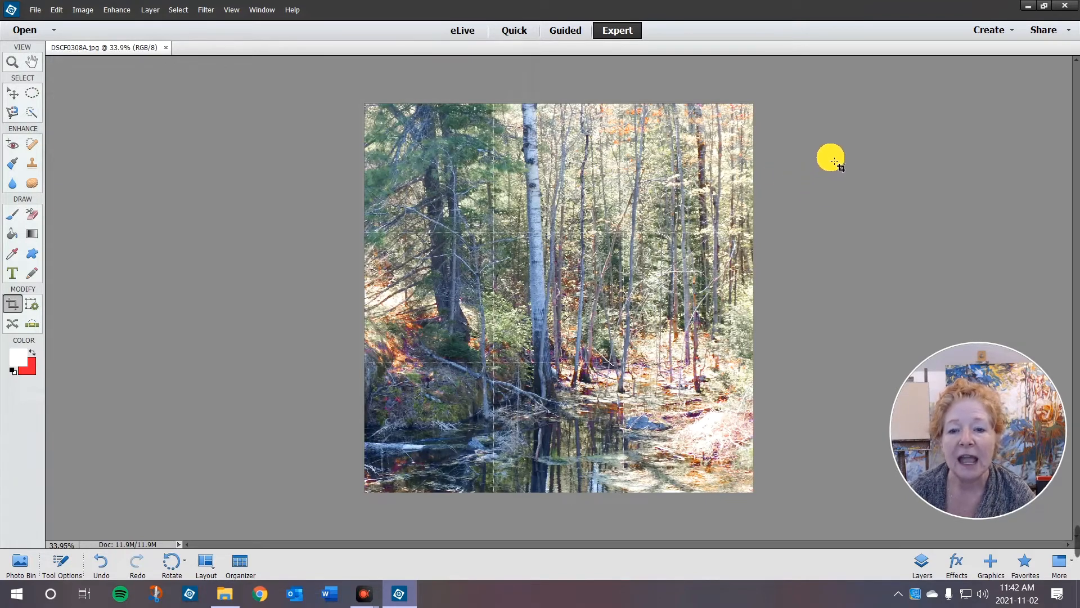
- Switch to File Explorer and open the square folder from the quick access locations
{"action": "left_click", "coordinate": [229, 595]}
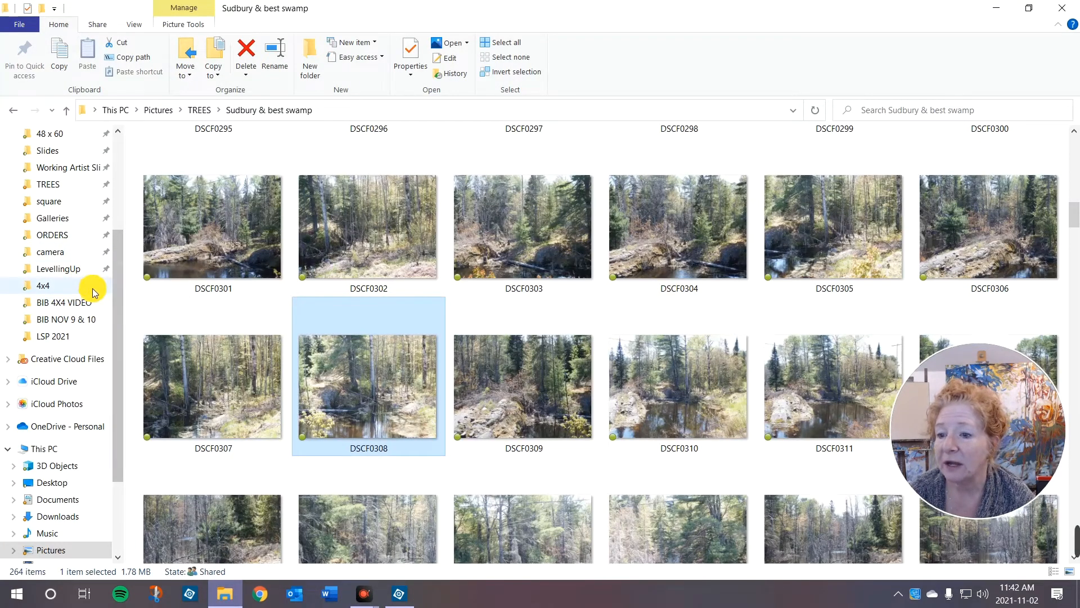
{"action": "left_click_drag", "start_coordinate": [115, 299], "coordinate": [101, 164]}
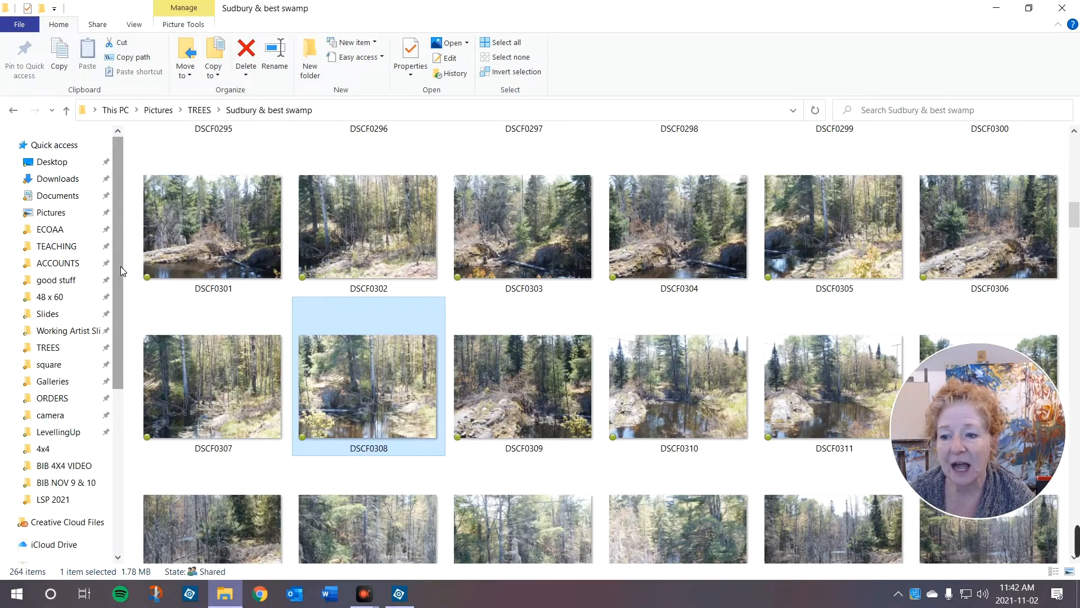
{"action": "left_click_drag", "start_coordinate": [120, 266], "coordinate": [121, 273]}
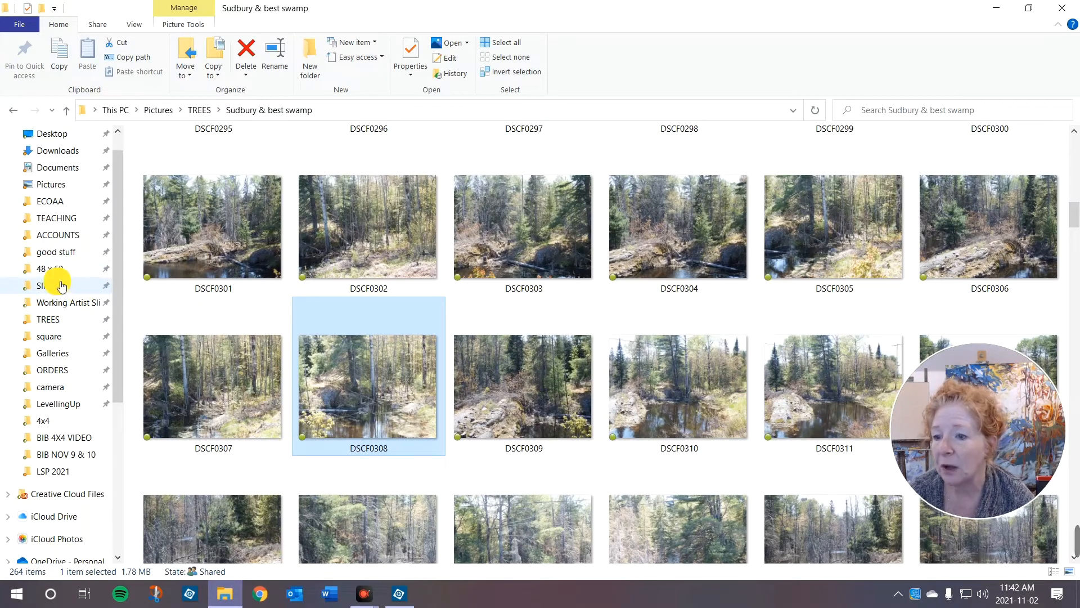
{"action": "left_click", "coordinate": [60, 335]}
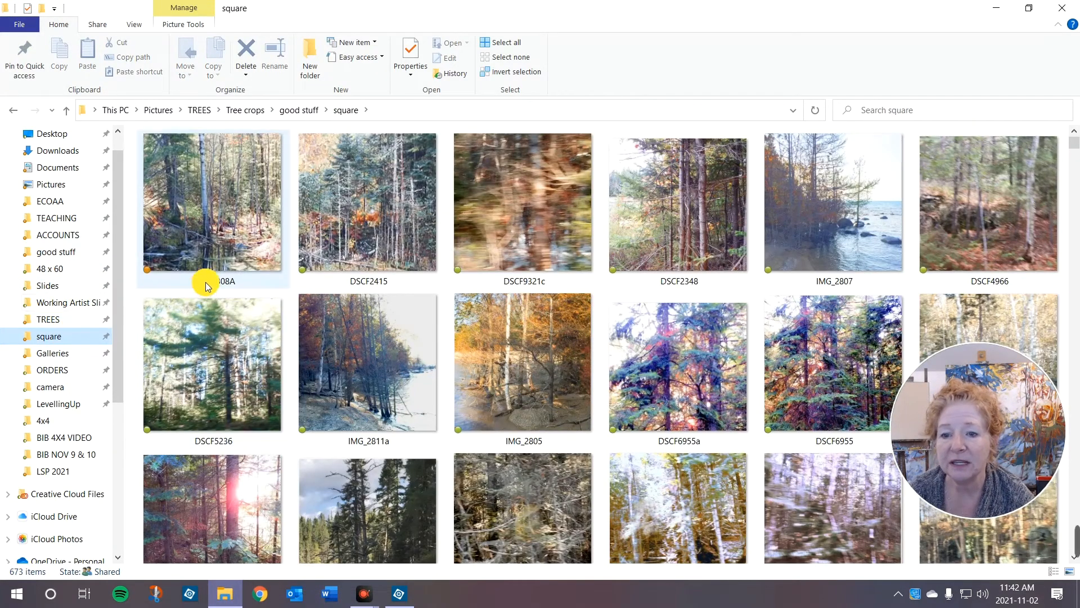
- Select the edited photo DSCF0308A in the square folder and copy its file name
{"action": "left_click", "coordinate": [238, 214]}
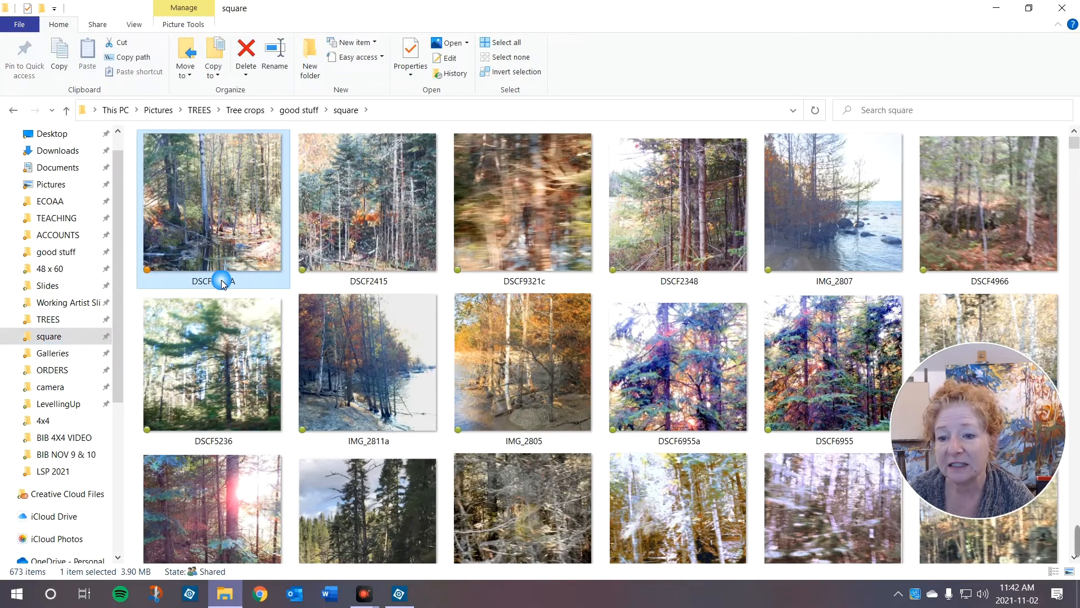
{"action": "right_click", "coordinate": [221, 281]}
{"action": "left_click", "coordinate": [260, 546]}
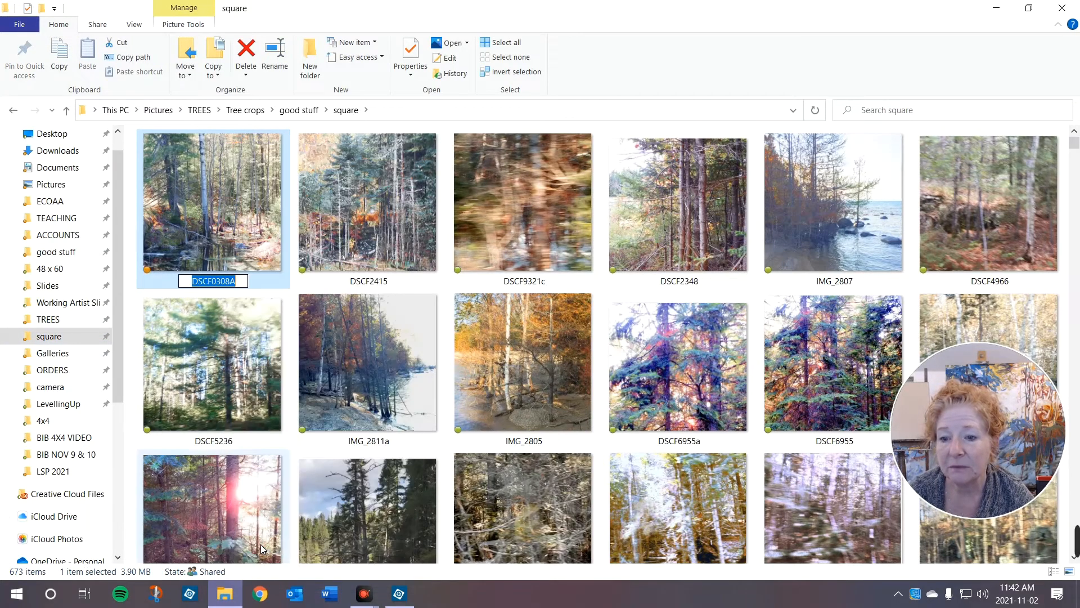
{"action": "right_click", "coordinate": [224, 284]}
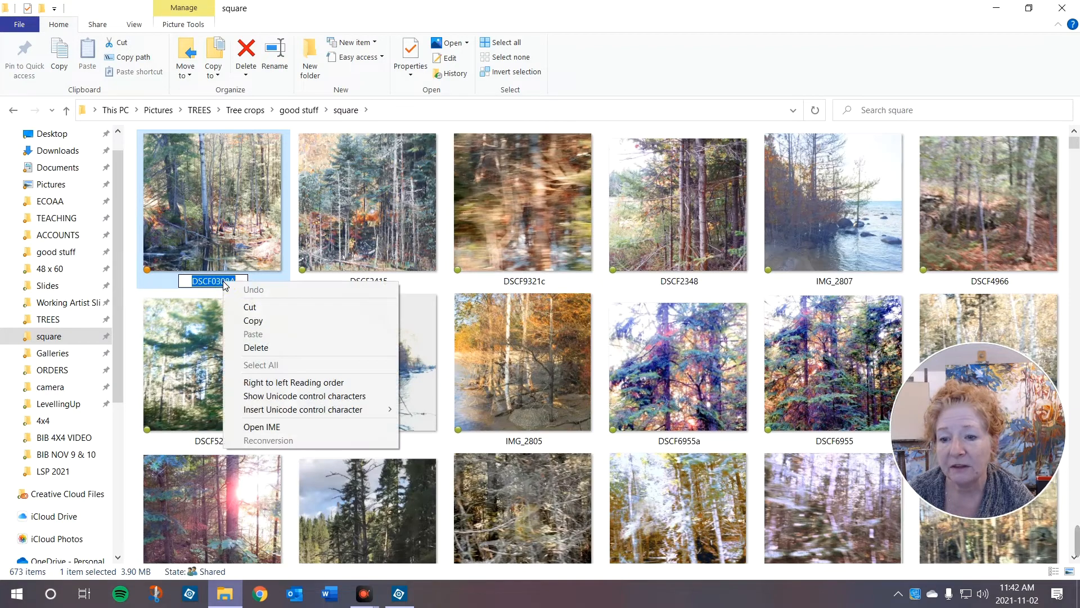
{"action": "left_click", "coordinate": [256, 320]}
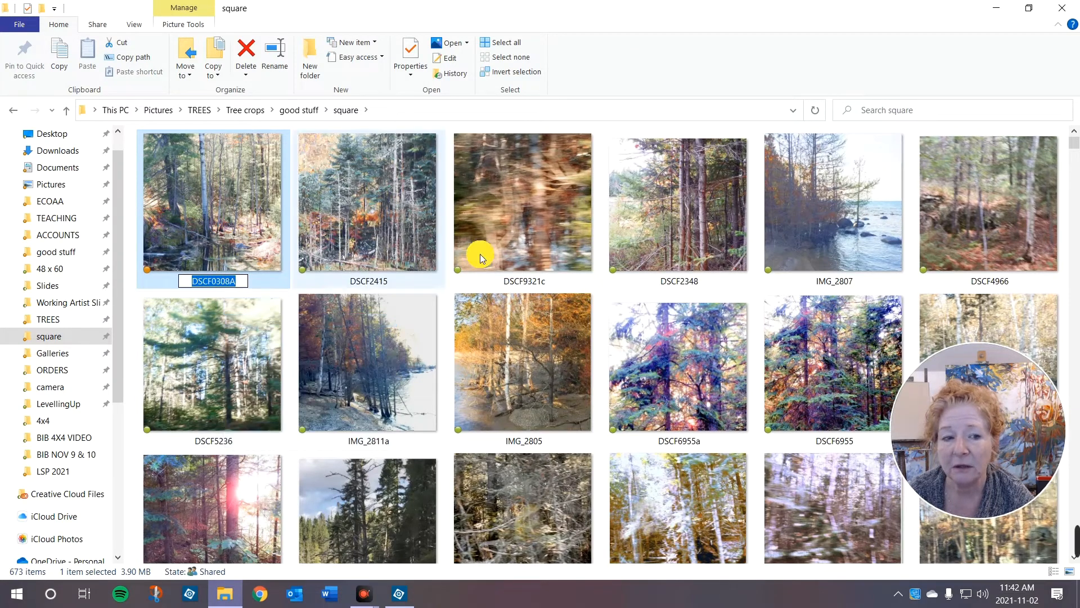
- Search the square folder for the copied file name DSCF0308A
{"action": "left_click", "coordinate": [888, 111]}
{"action": "right_click", "coordinate": [872, 112]}
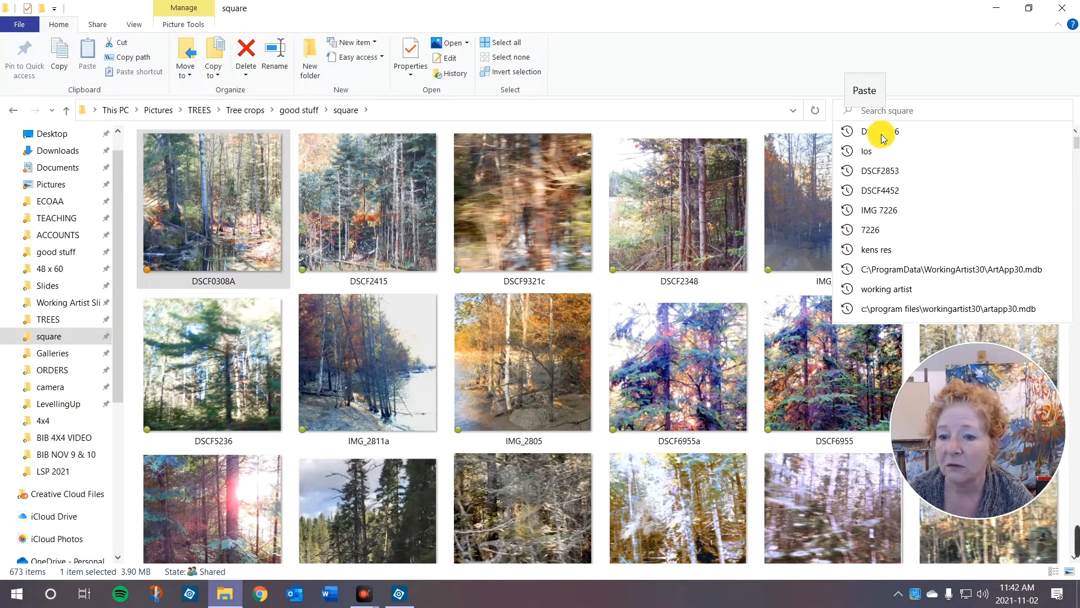
{"action": "left_click", "coordinate": [861, 90]}
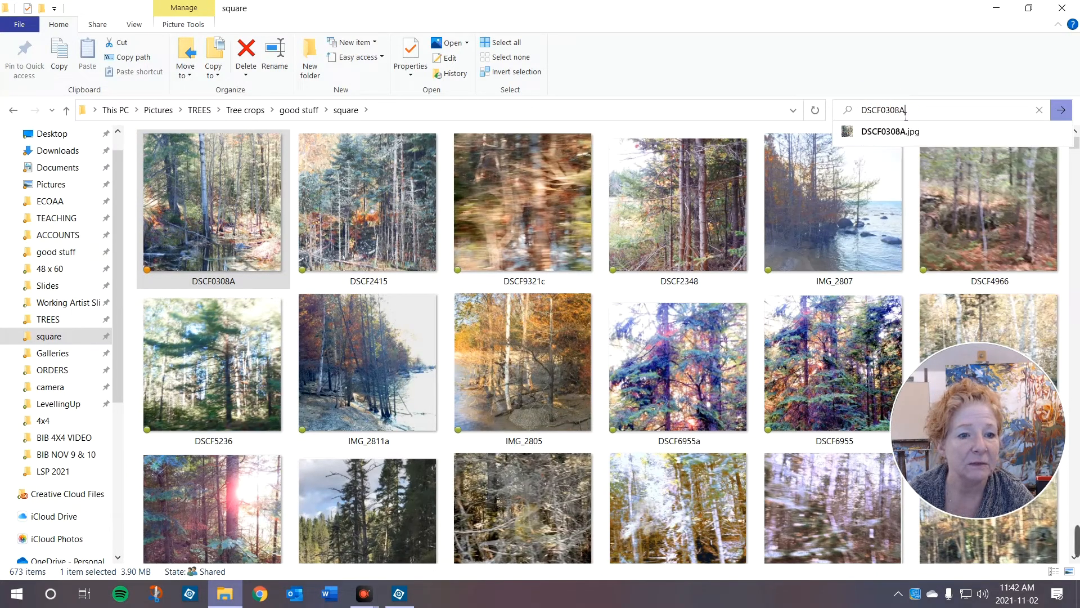
- Broaden the square folder search to DSCF0308 and select the original photo DSCF0308
{"action": "key", "text": "BackSpace"}
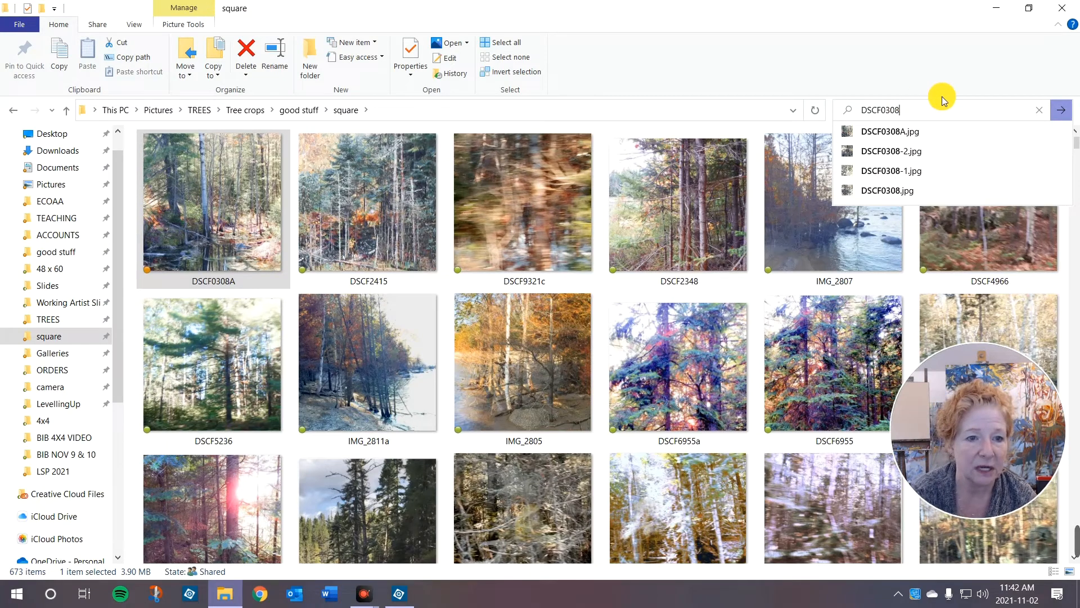
{"action": "key", "text": "Return"}
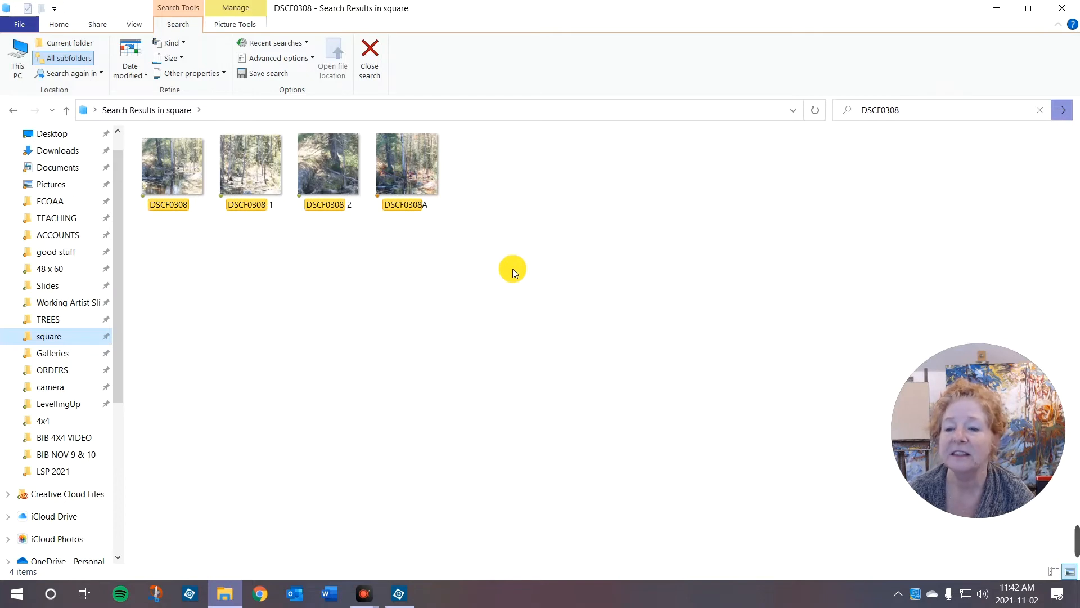
{"action": "double_click", "coordinate": [178, 169]}
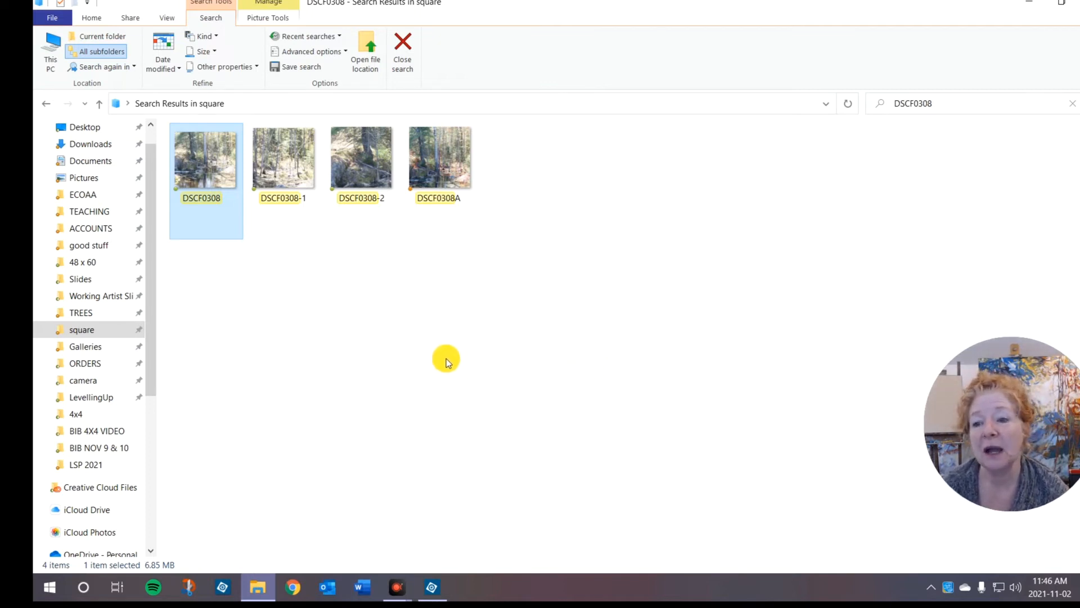
{"action": "mouse_move", "coordinate": [207, 161]}
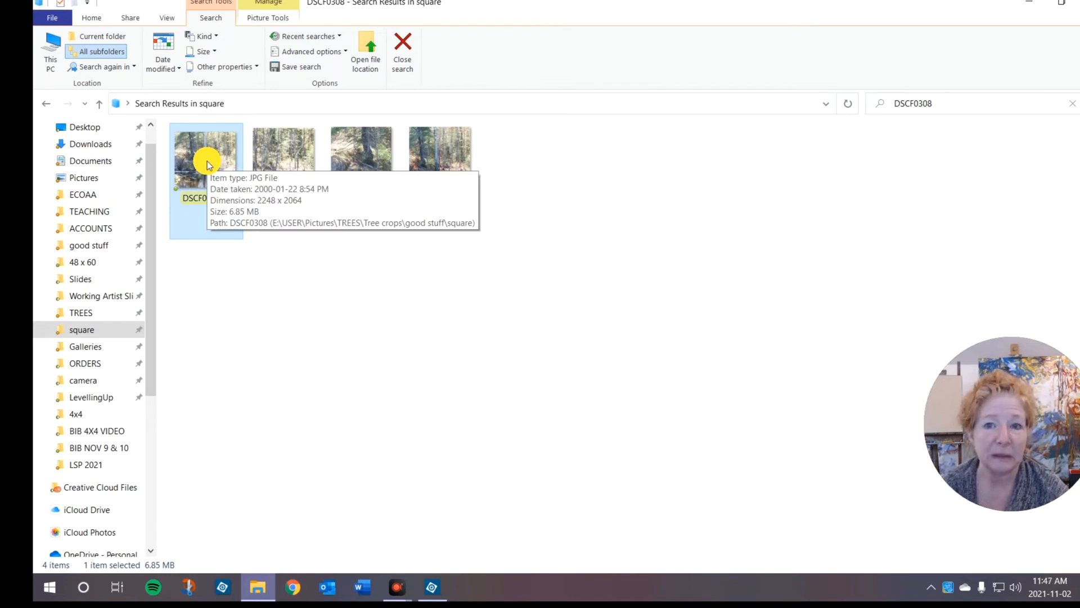
{"action": "left_click", "coordinate": [207, 161]}
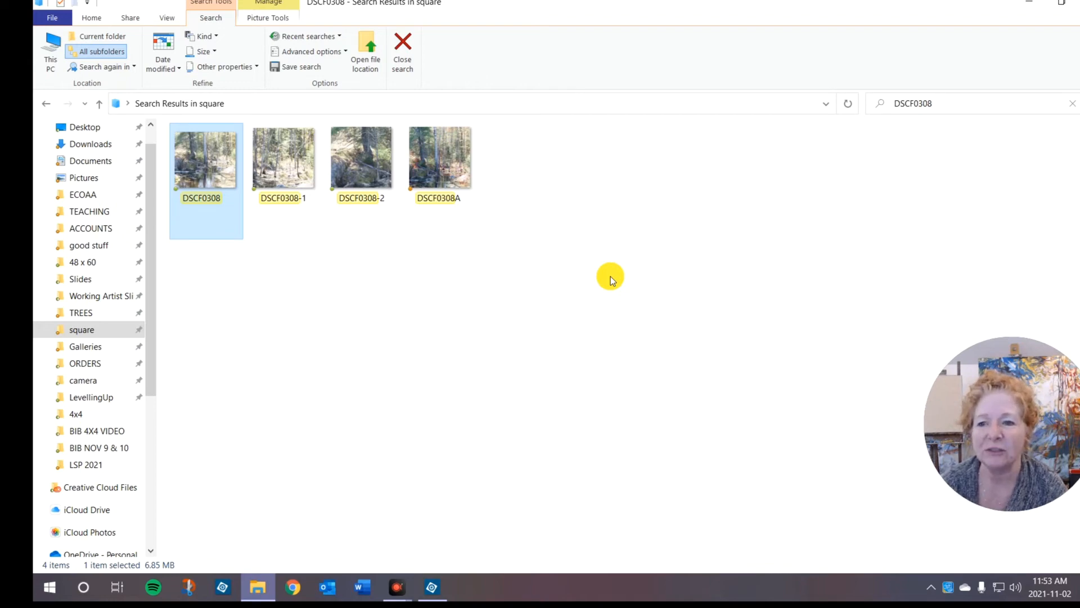
- Open DSCF0308 in the photo viewer, page through DSCF0308-1 and DSCF0308-2 to DSCF0308A, and go back to the original to compare
{"action": "double_click", "coordinate": [205, 168]}
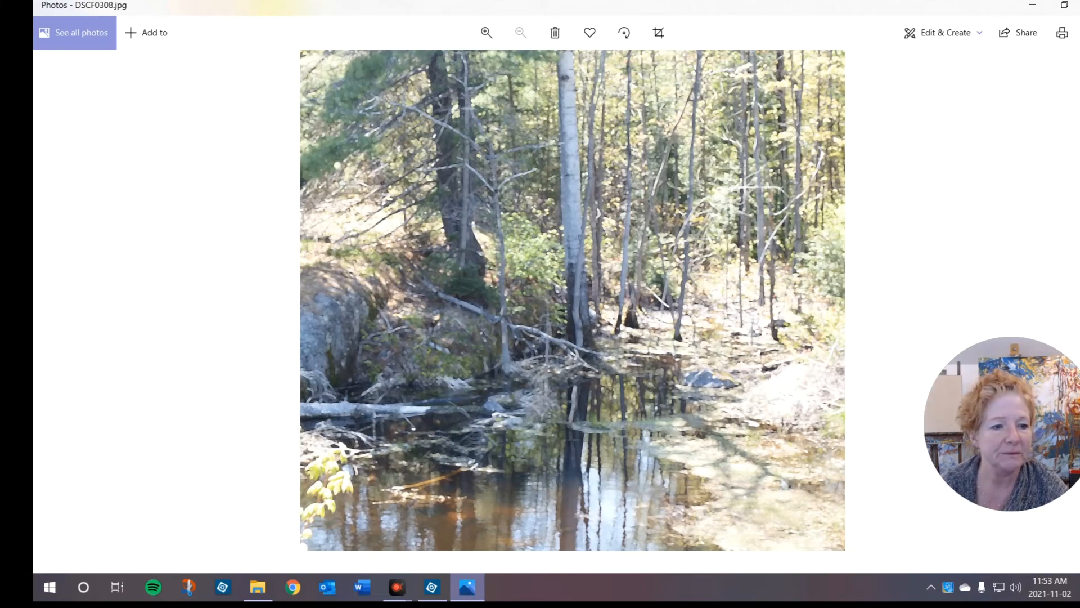
{"action": "key", "text": "Right"}
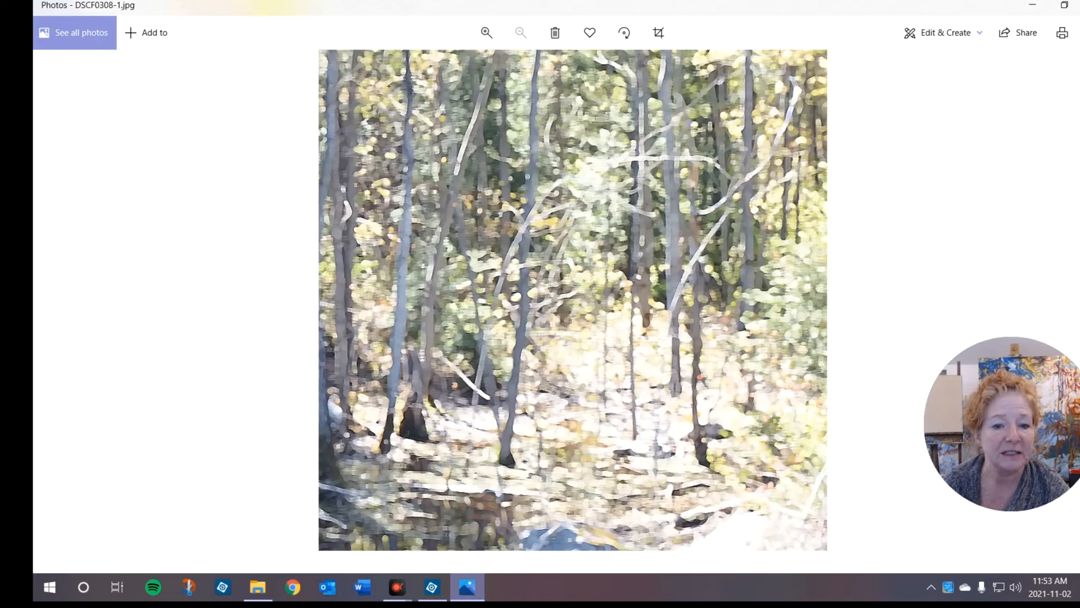
{"action": "key", "text": "Right"}
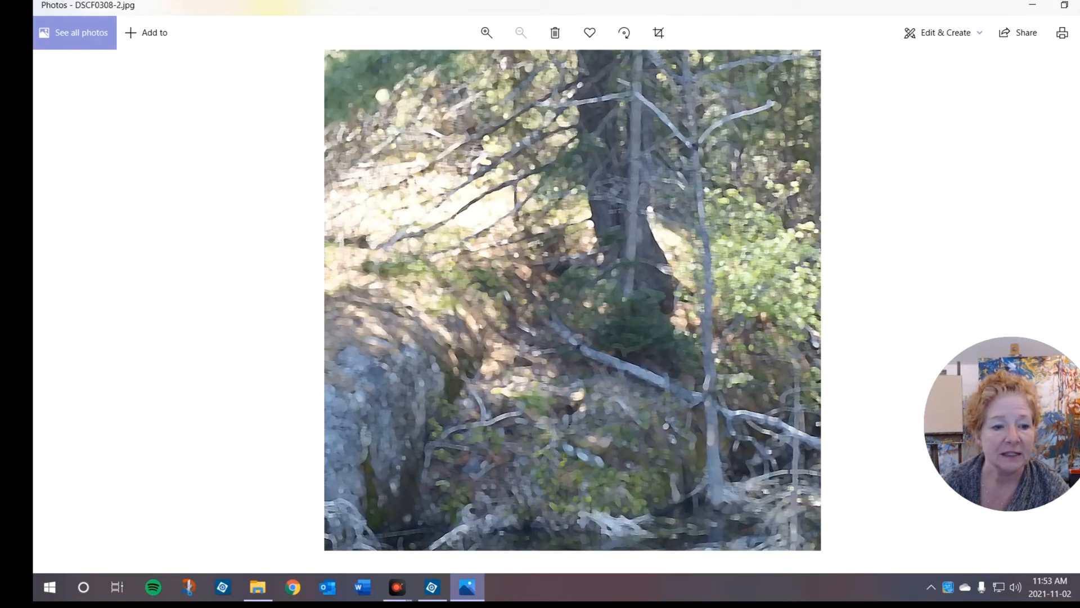
{"action": "key", "text": "Right"}
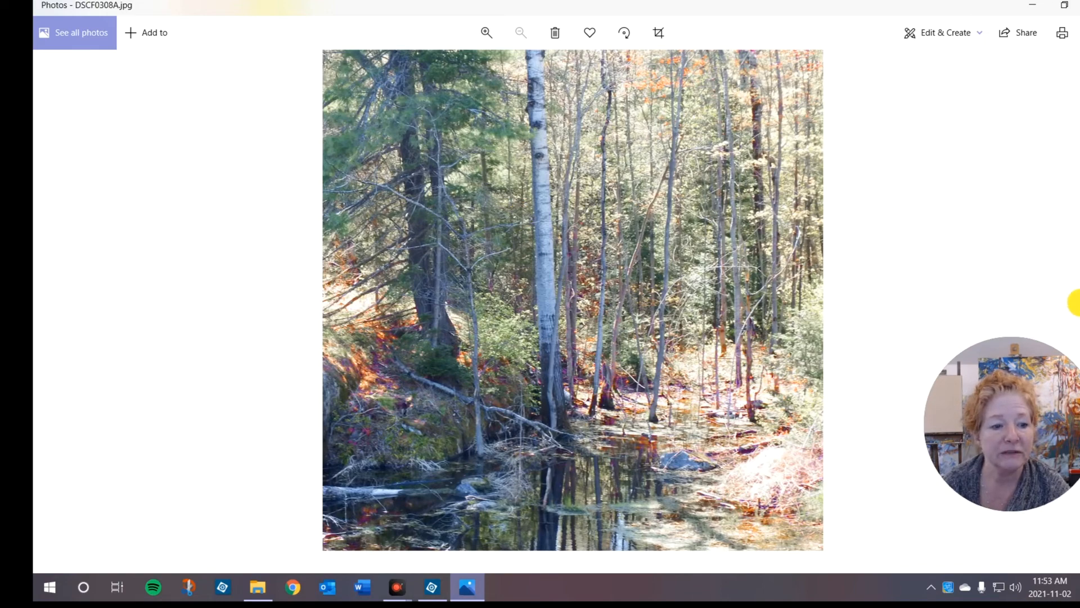
{"action": "left_click", "coordinate": [48, 297]}
{"action": "left_click", "coordinate": [47, 296]}
{"action": "left_click", "coordinate": [48, 297]}
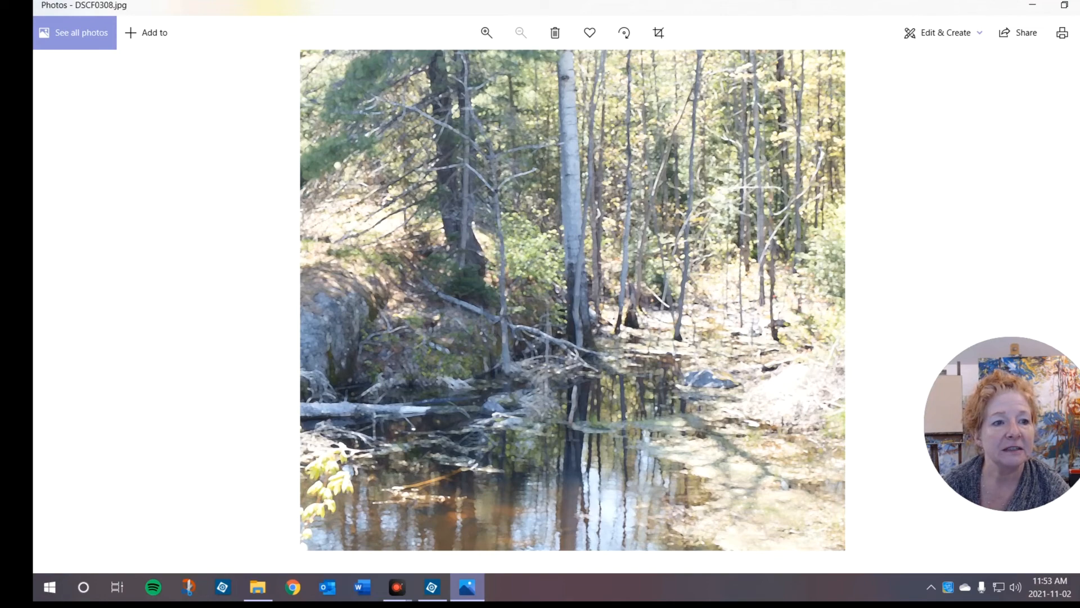
- Close the photo viewer and switch back to Photoshop Elements with the edited DSCF0308A photo
{"action": "left_click", "coordinate": [1078, 5]}
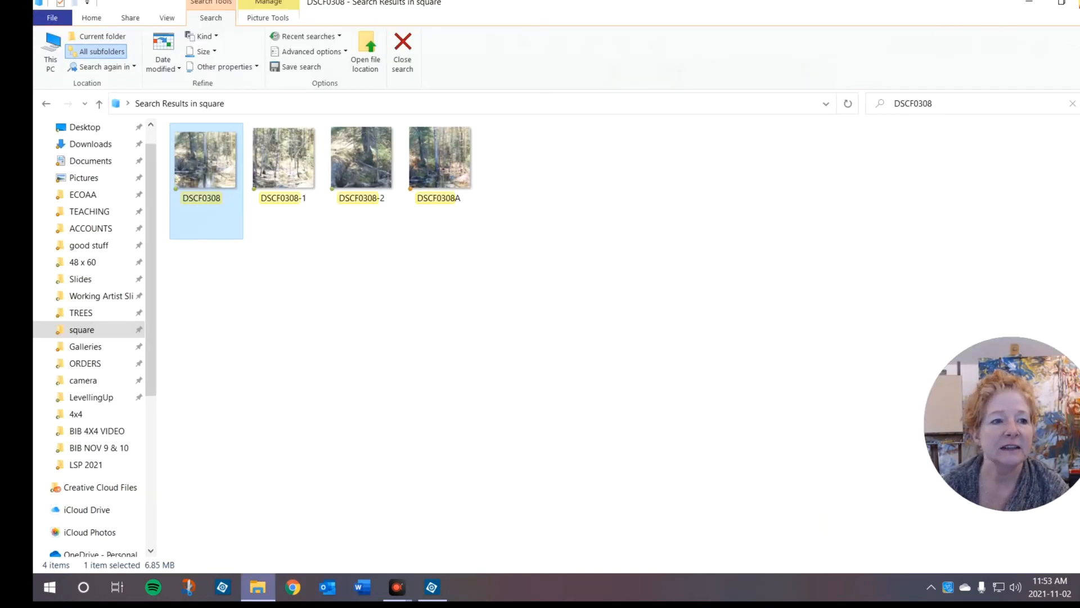
{"action": "key", "text": "alt+Tab"}
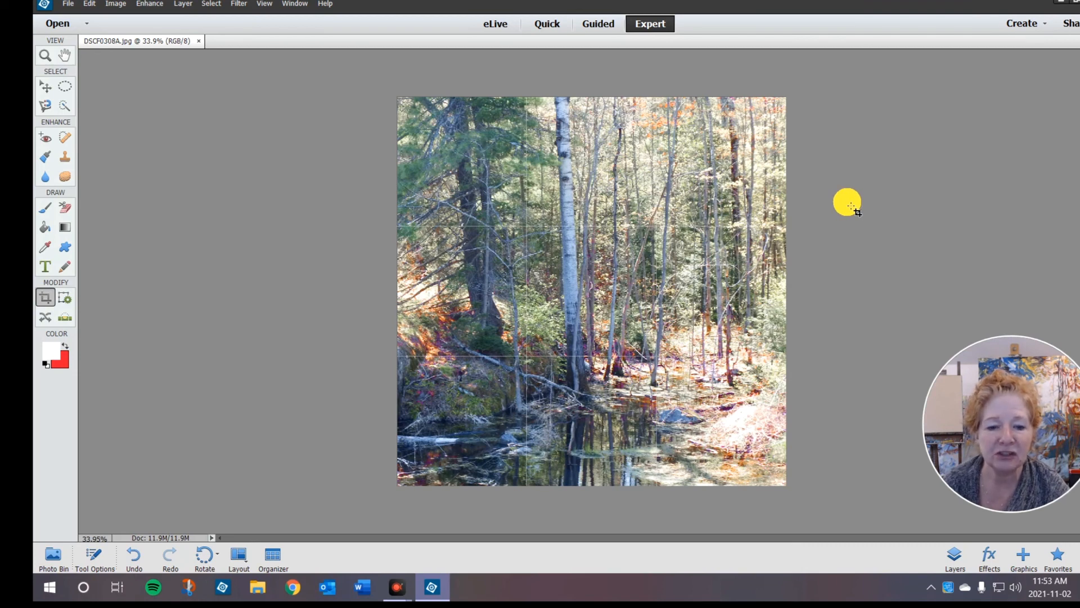